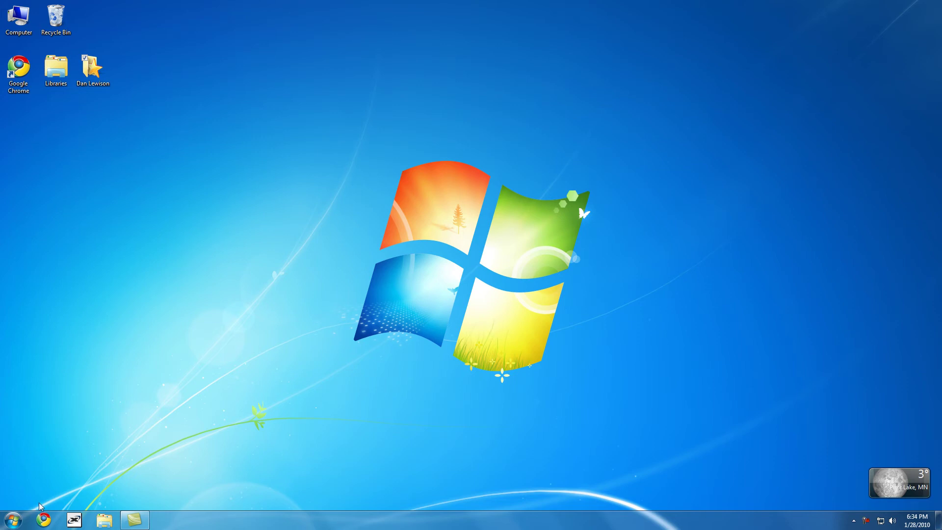
# Step: Launch Windows Movie Maker 2.6 from Start and move its window to the right side of the screen
pyautogui.click(23, 523)
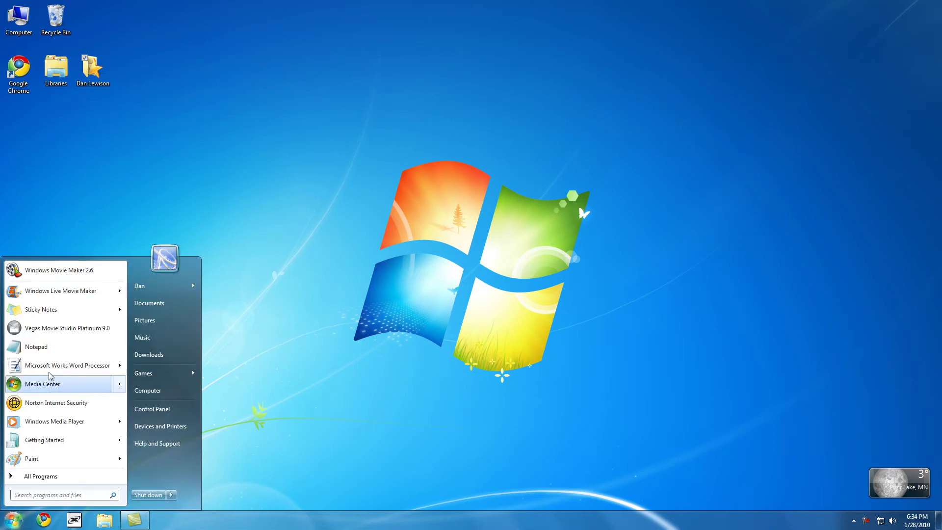
pyautogui.click(67, 274)
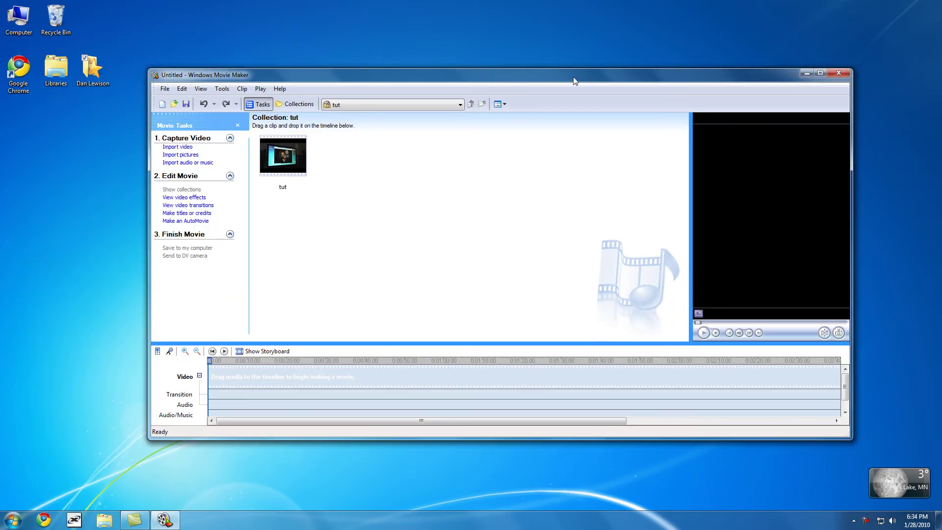
pyautogui.moveTo(576, 82); pyautogui.dragTo(939, 113)
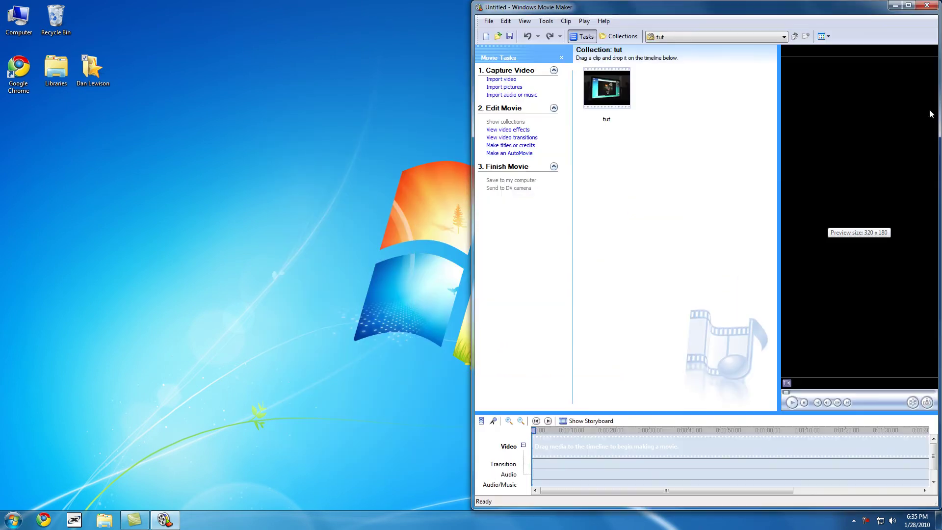
# Step: Launch Windows Live Movie Maker and snap its window to the left half of the screen
pyautogui.click(13, 520)
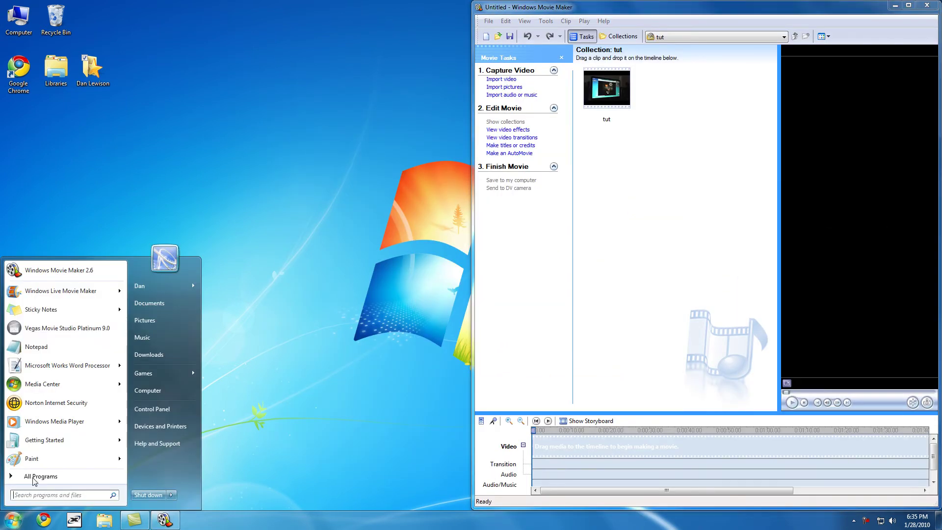
pyautogui.click(74, 293)
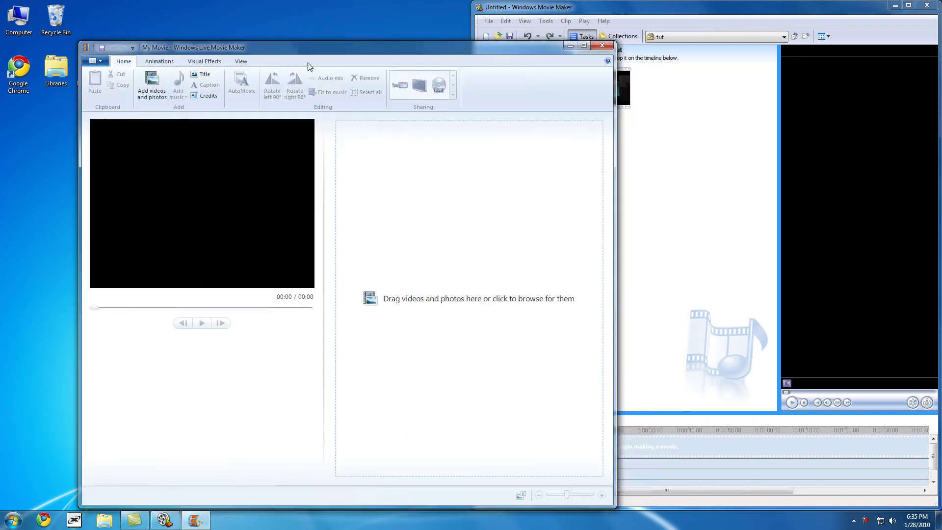
pyautogui.moveTo(308, 63); pyautogui.dragTo(2, 153)
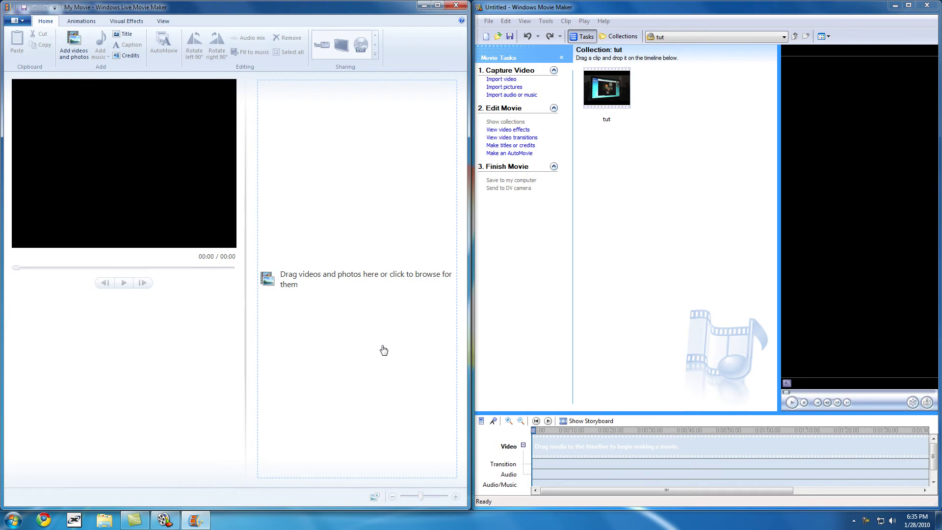
# Step: Put the tut clip on the timeline, maximize the window, and enlarge the timeline area
pyautogui.moveTo(608, 84); pyautogui.dragTo(582, 444)
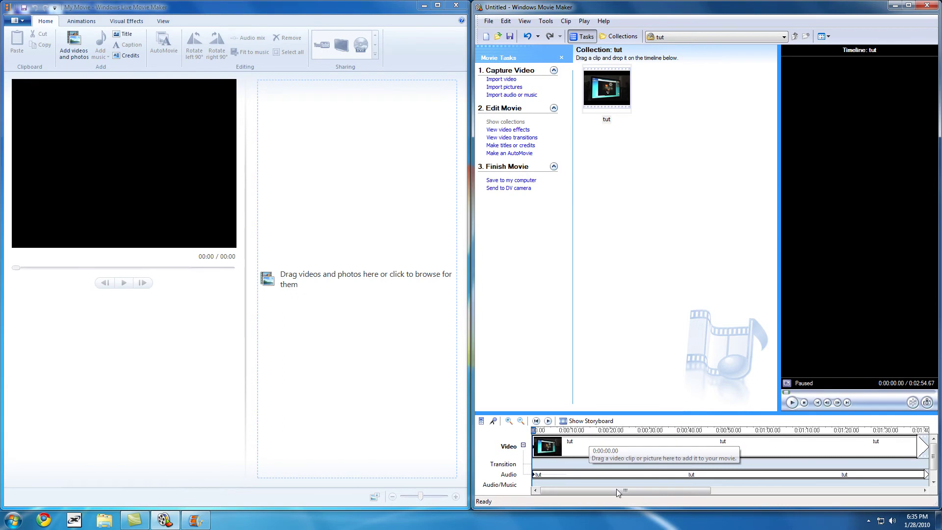
pyautogui.moveTo(616, 10); pyautogui.dragTo(325, 10)
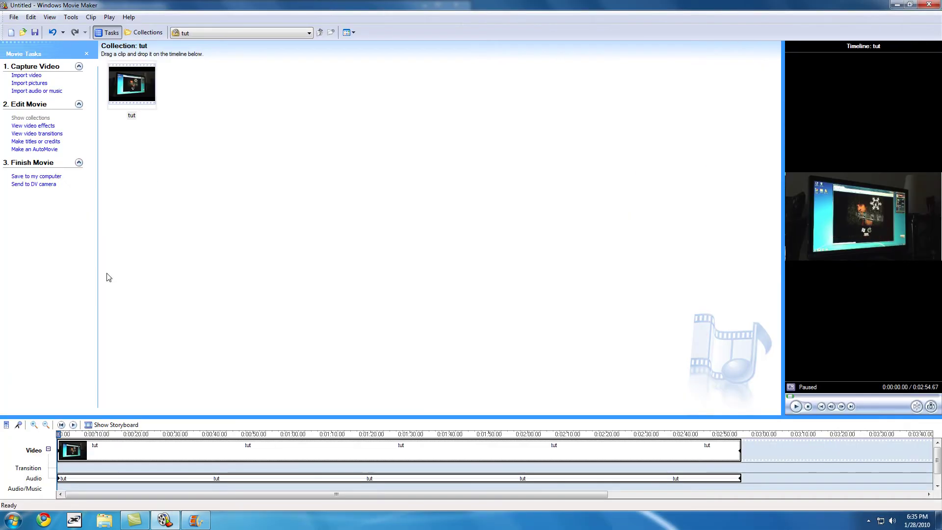
pyautogui.moveTo(937, 460); pyautogui.dragTo(937, 460)
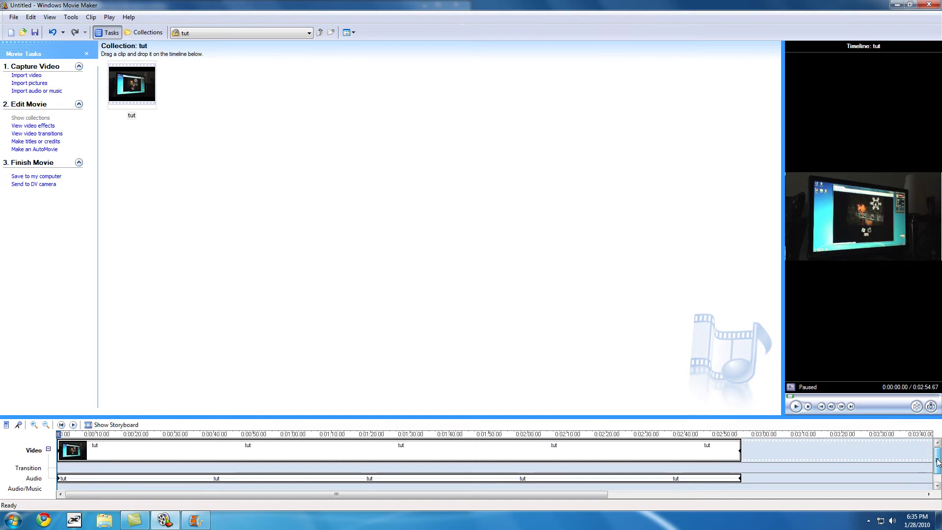
pyautogui.moveTo(601, 416); pyautogui.dragTo(585, 104)
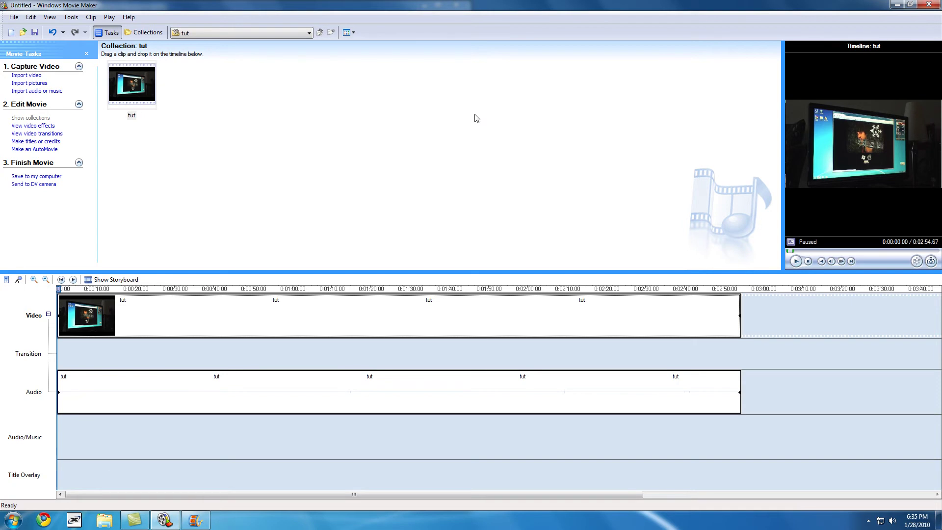
pyautogui.moveTo(198, 526)
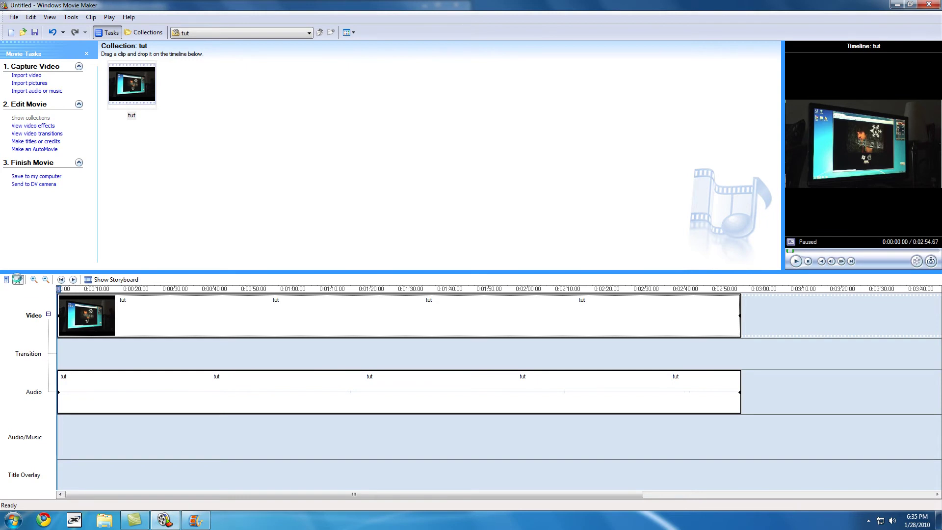
# Step: Record and save a short trial narration over the timeline, then undo it
pyautogui.click(18, 280)
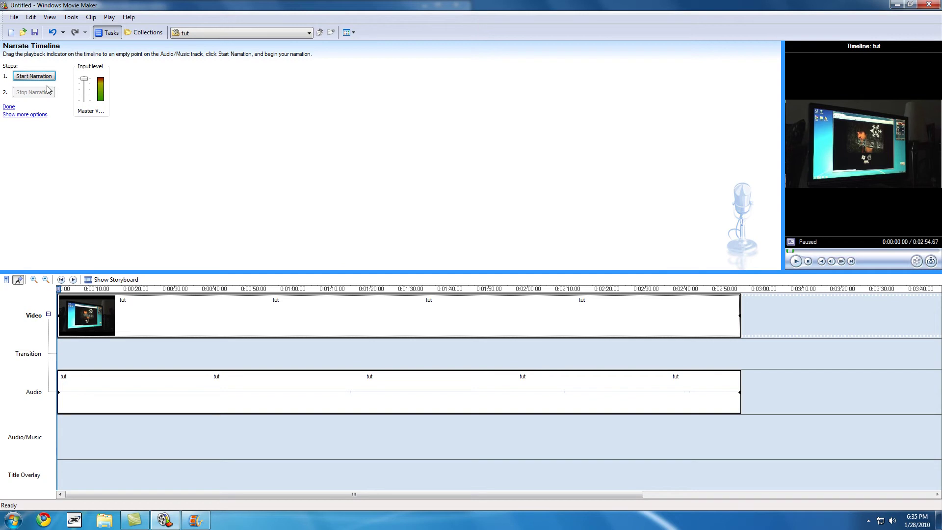
pyautogui.click(44, 77)
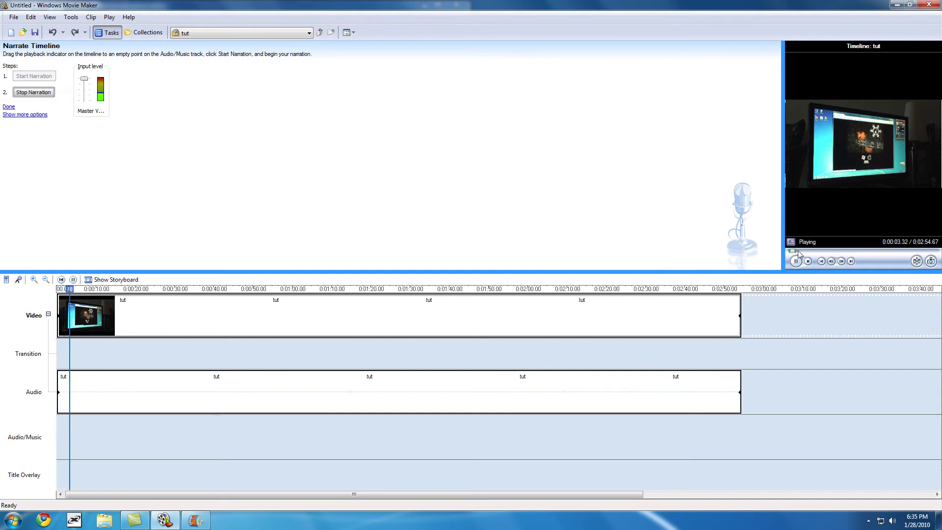
pyautogui.click(811, 251)
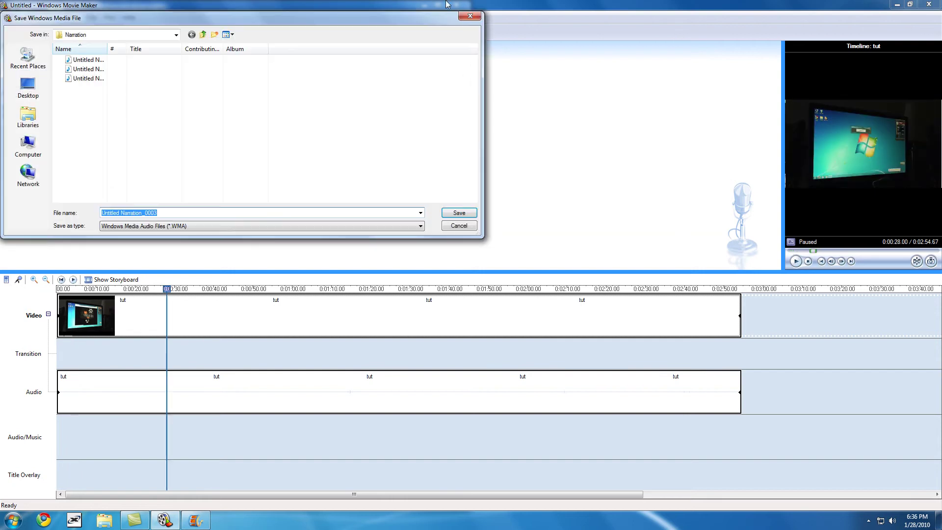
pyautogui.click(471, 214)
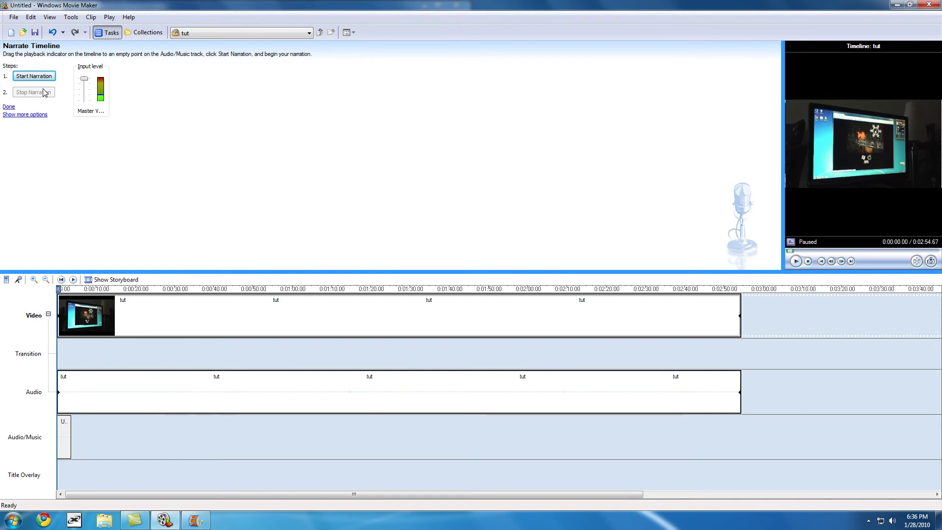
pyautogui.click(52, 33)
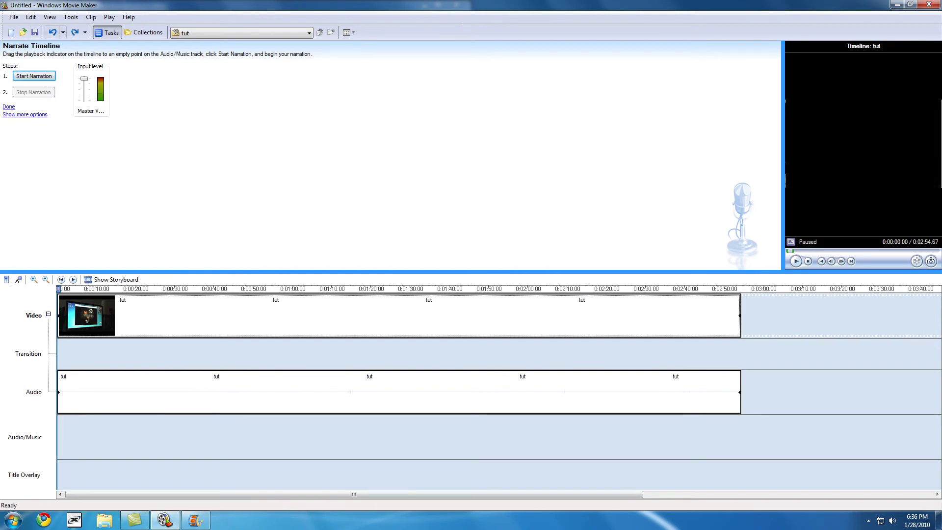
# Step: Maximize Live Movie Maker and add the 2:31 video from the YouTube folder to the storyboard
pyautogui.click(196, 520)
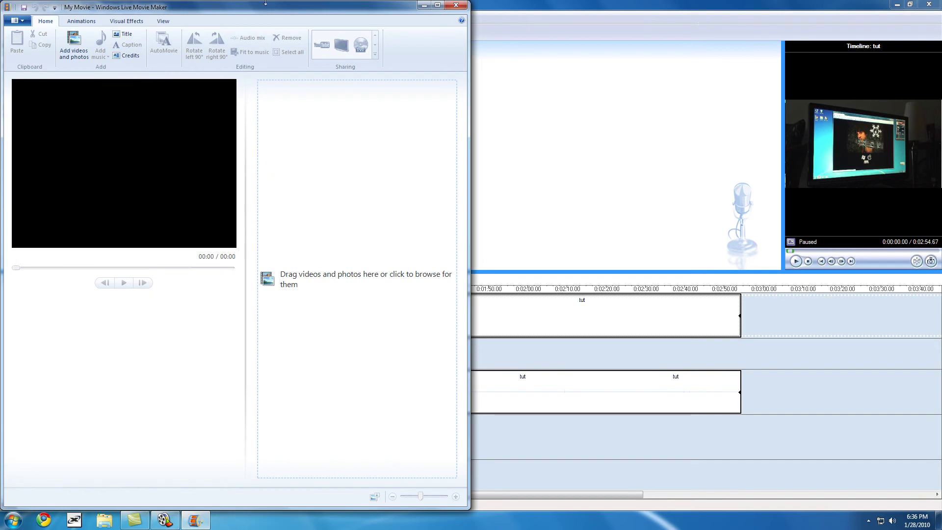
pyautogui.moveTo(325, 28); pyautogui.dragTo(502, 1)
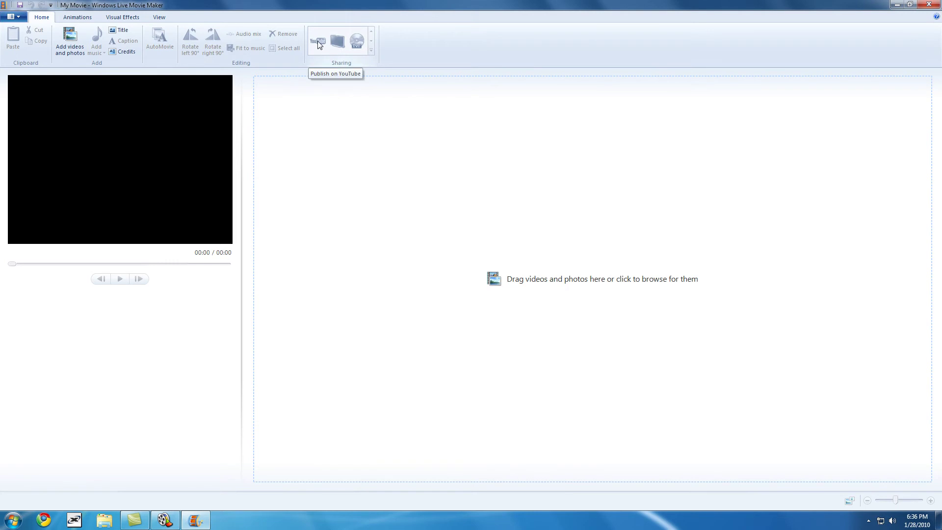
pyautogui.click(373, 149)
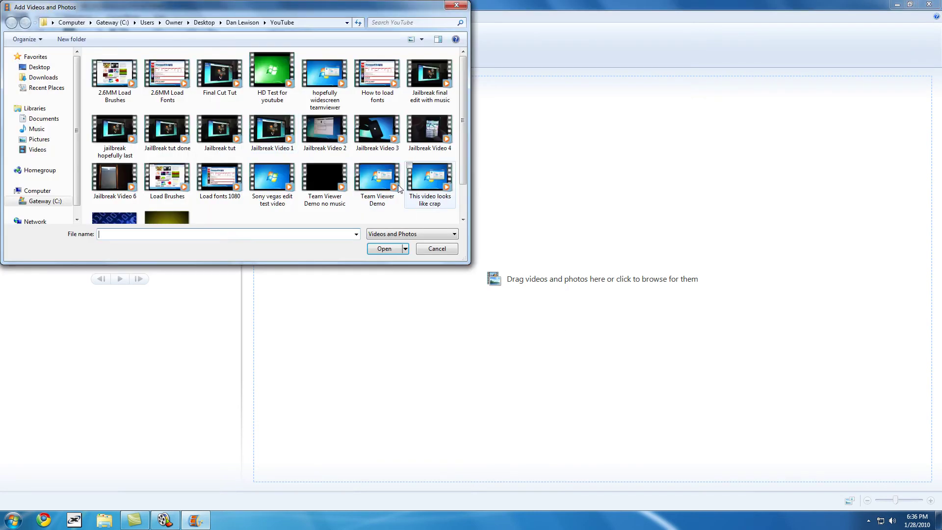
pyautogui.doubleClick(386, 179)
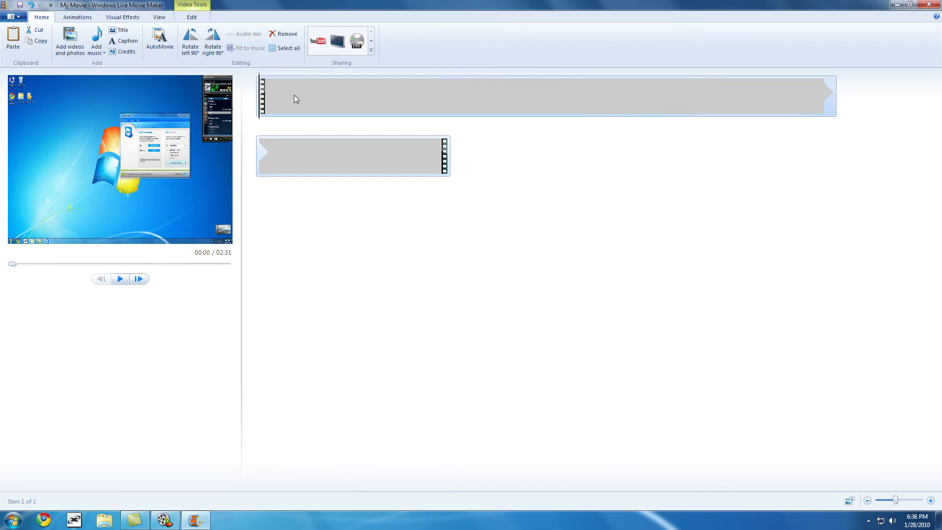
# Step: Start publishing to YouTube and sign in with the account password
pyautogui.click(318, 47)
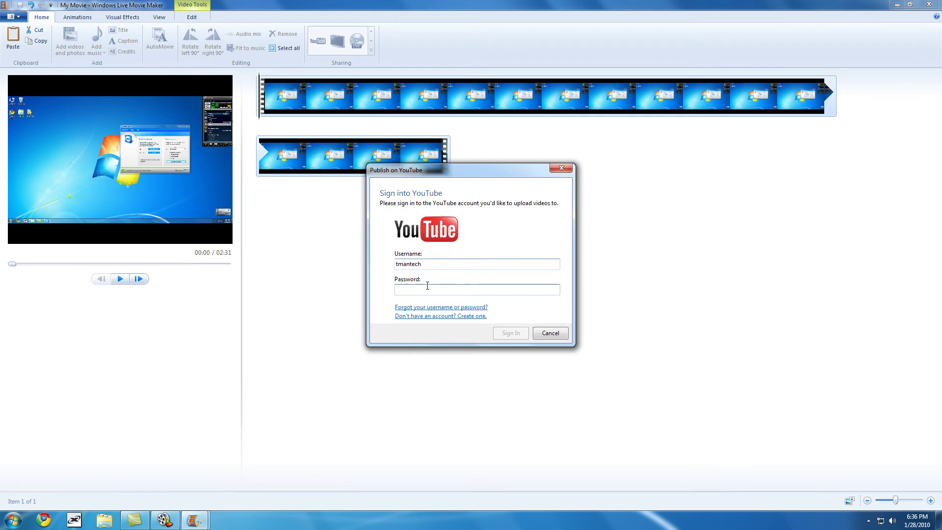
pyautogui.click(428, 286)
pyautogui.write('*')
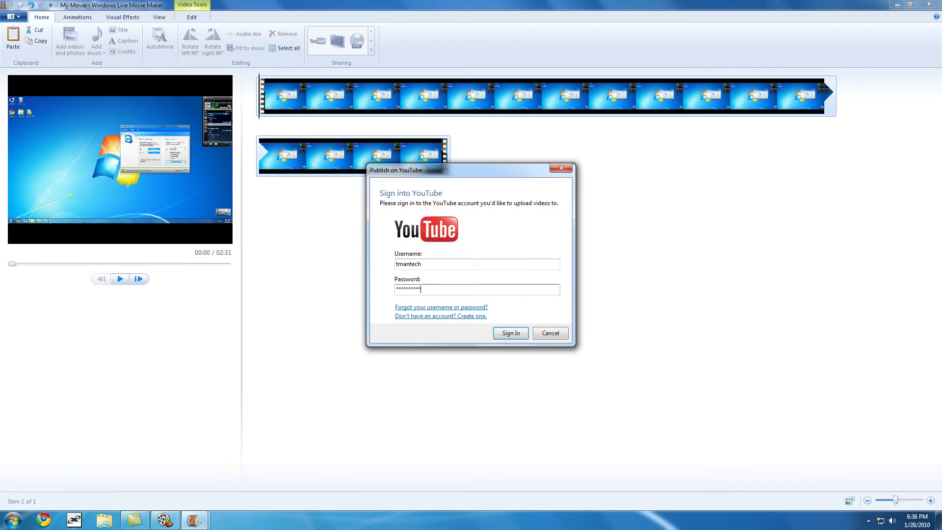
pyautogui.click(515, 333)
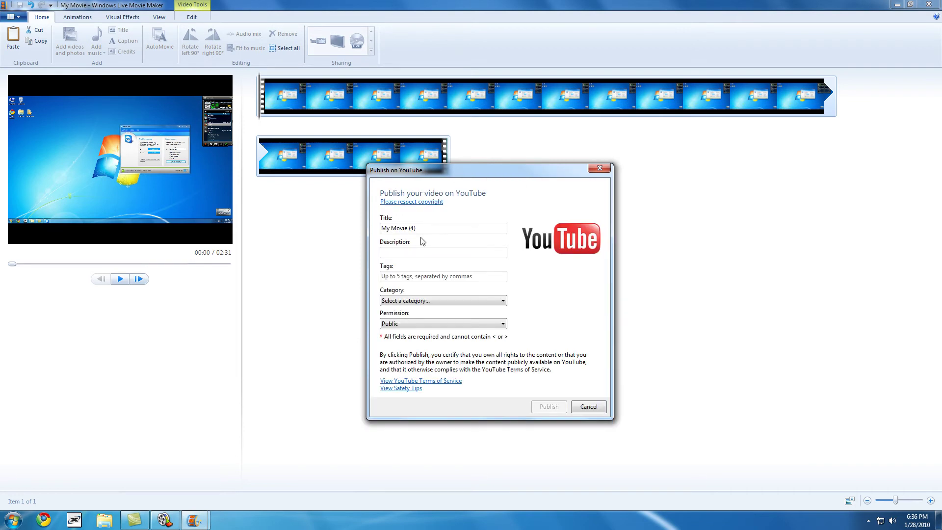
# Step: Keep title 'My Movie (4)', add tags 'sadsdf', skip category, and leave permission Public
pyautogui.tripleClick(412, 224)
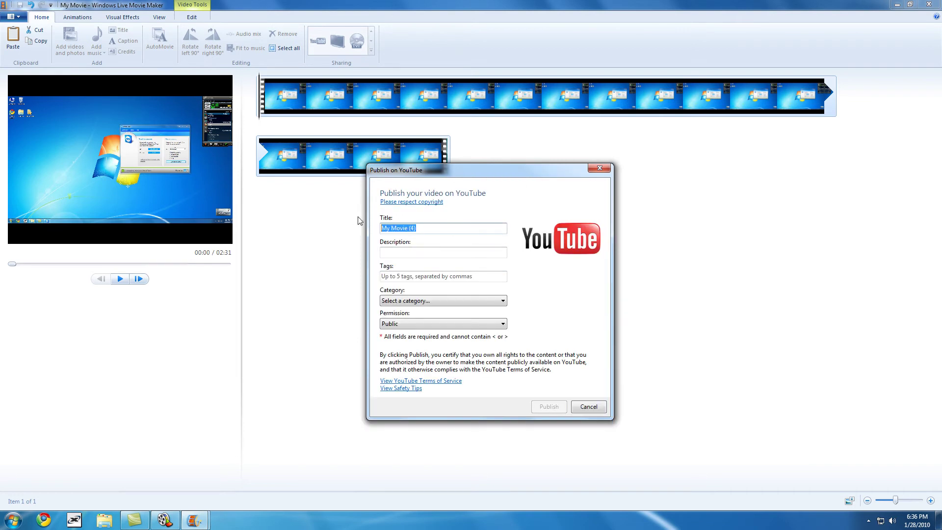
pyautogui.click(413, 249)
pyautogui.press('Tab')
pyautogui.write('sadsdf')
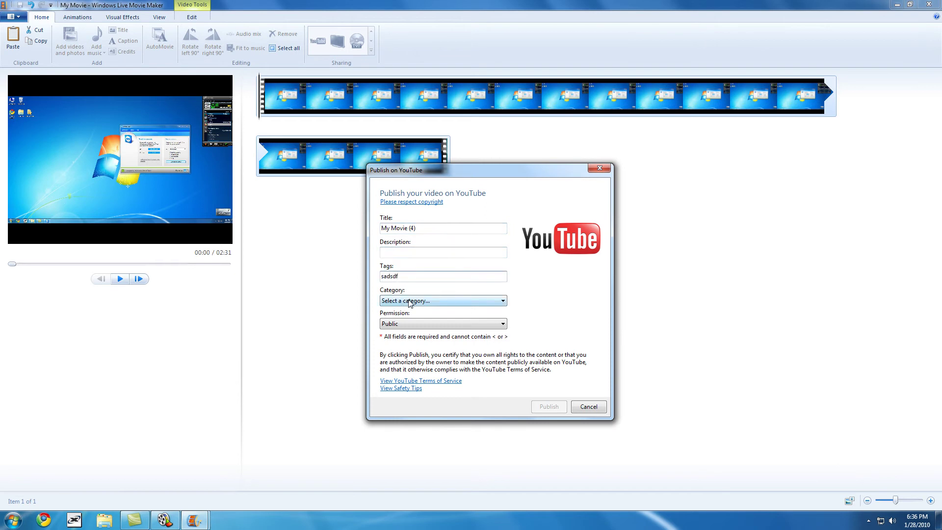
pyautogui.click(410, 301)
pyautogui.click(546, 323)
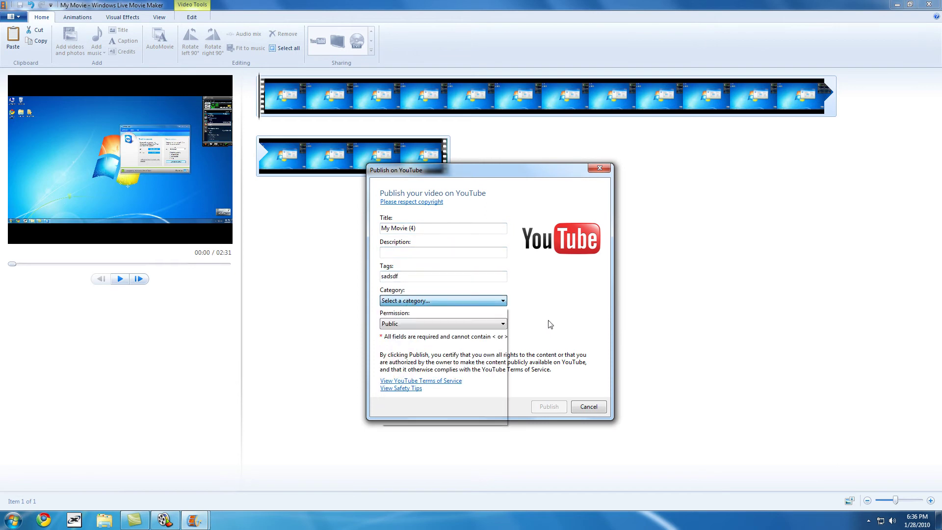
pyautogui.click(459, 327)
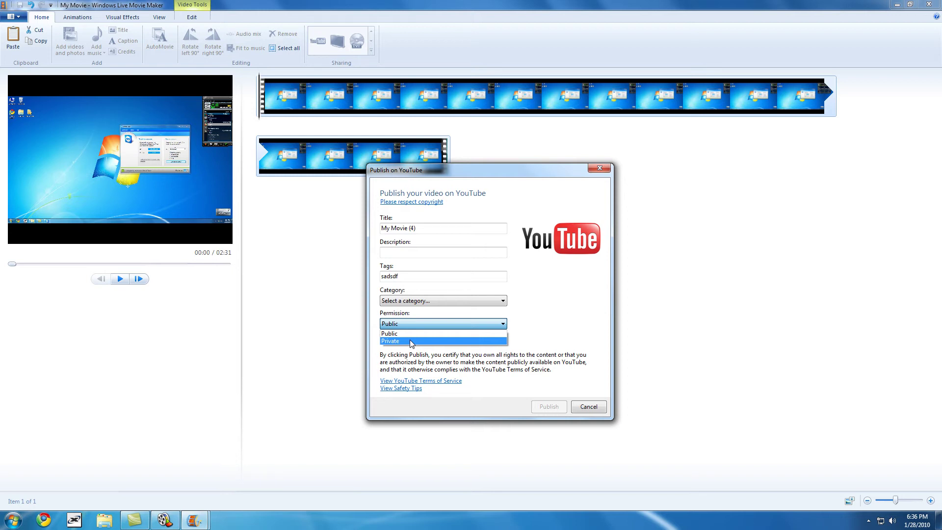
pyautogui.click(597, 170)
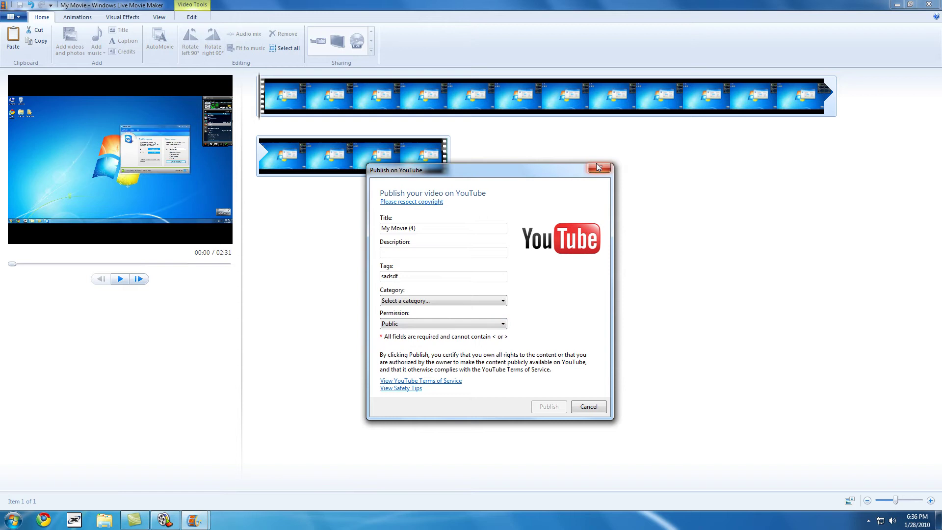
# Step: Close the Publish on YouTube dialog without publishing
pyautogui.click(597, 169)
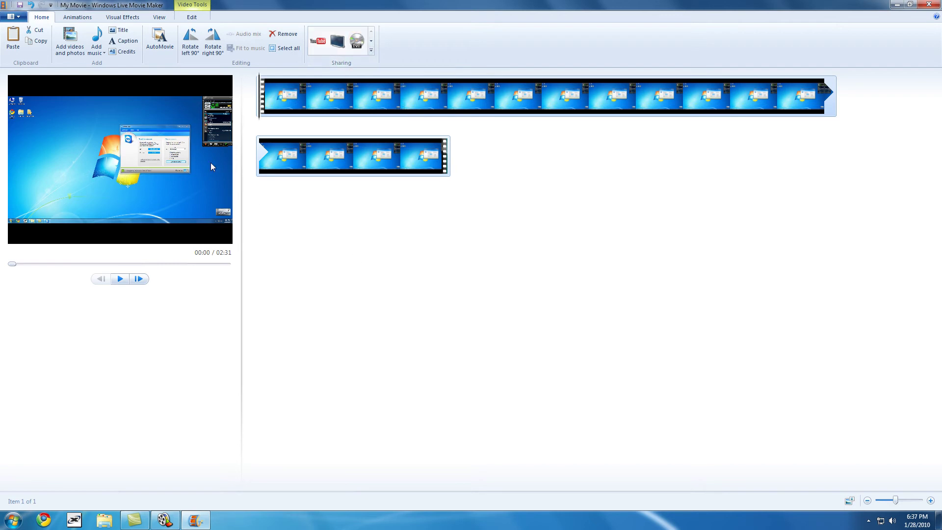
# Step: Add 'Robot Science - The Constant' as music and shift it to start at 0:04
pyautogui.click(99, 58)
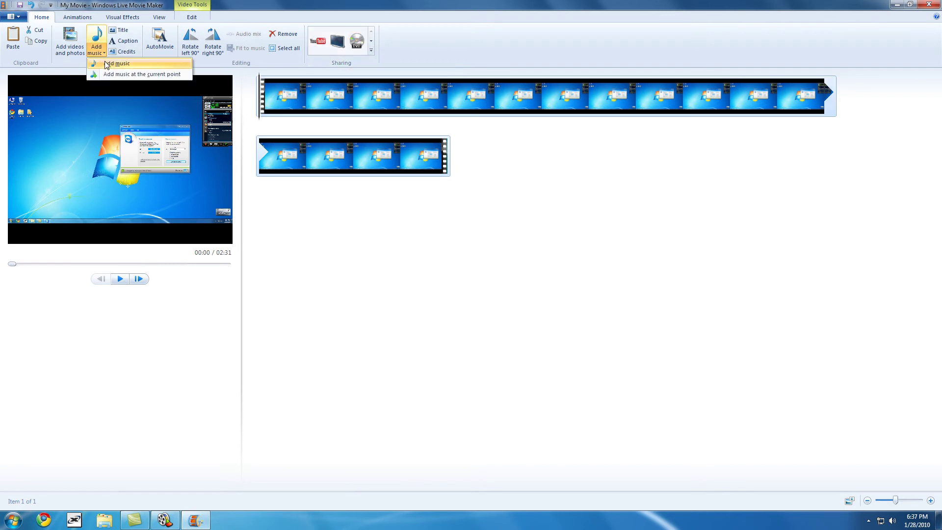
pyautogui.click(118, 62)
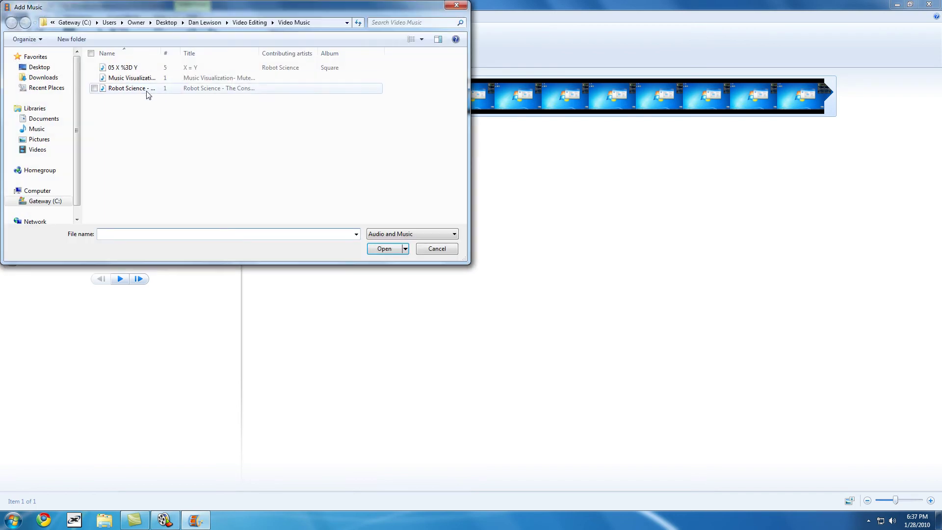
pyautogui.doubleClick(146, 90)
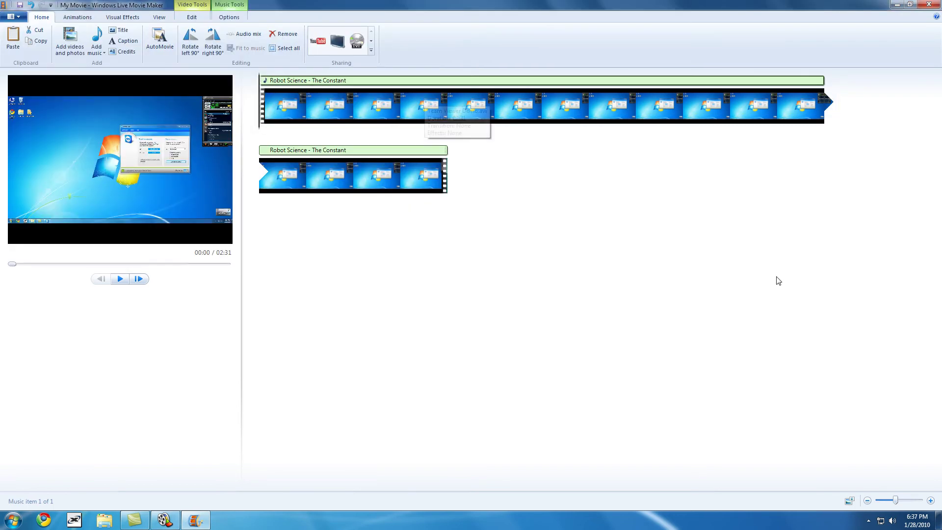
pyautogui.moveTo(275, 83); pyautogui.dragTo(298, 85)
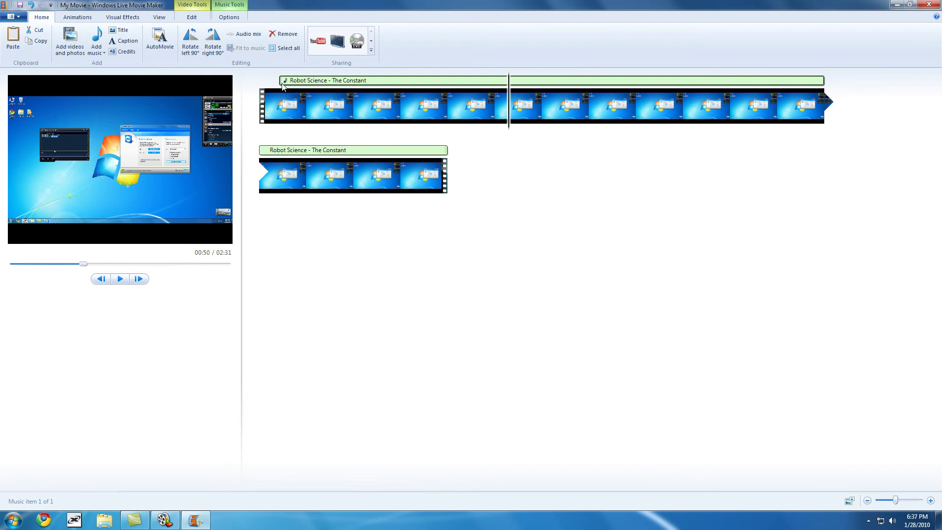
# Step: Dismiss the music clip's context menu, then briefly show classic Movie Maker and minimize it
pyautogui.rightClick(299, 82)
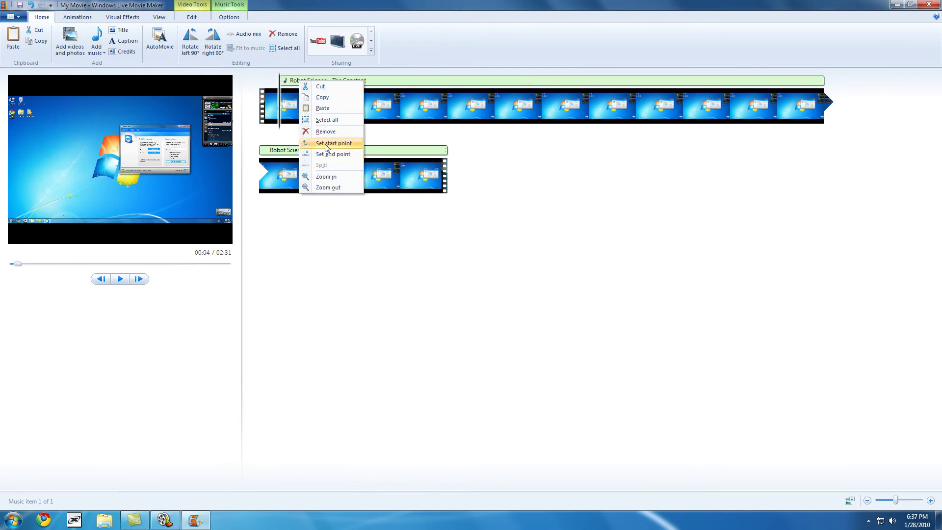
pyautogui.click(729, 233)
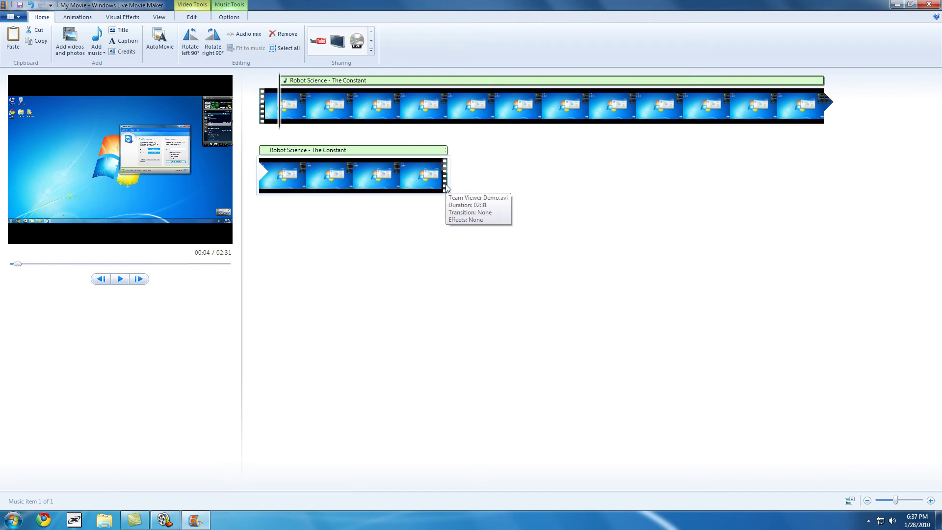
pyautogui.moveTo(165, 520)
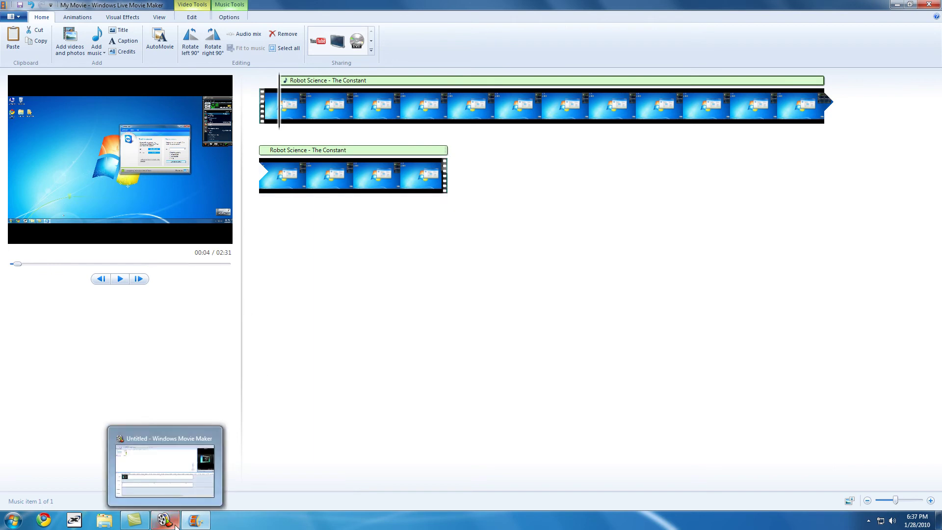
pyautogui.click(214, 426)
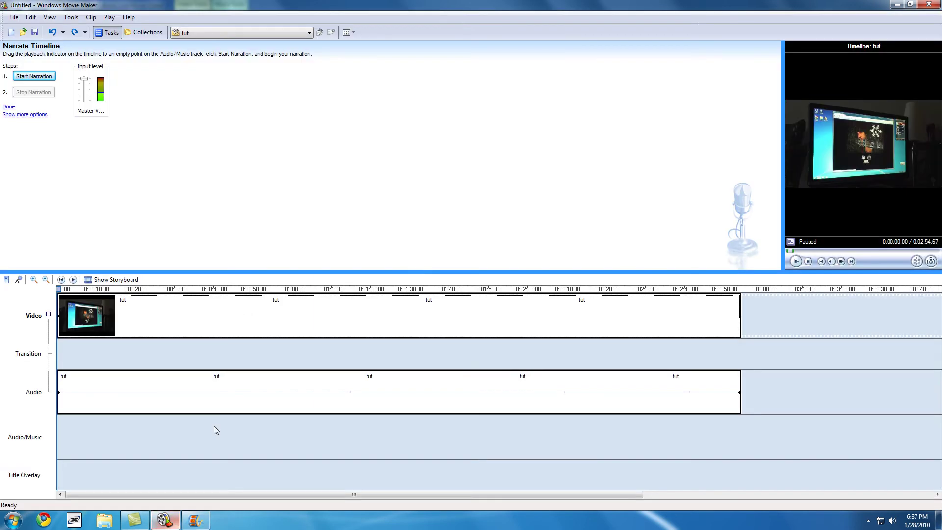
pyautogui.click(894, 5)
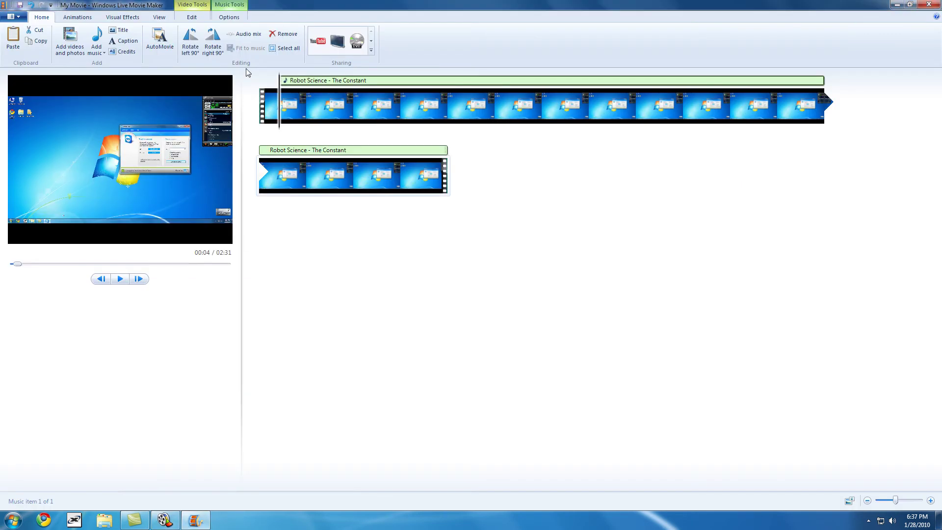
# Step: Cancel the Add videos and photos picker and bring up Live Movie Maker's Options
pyautogui.click(70, 39)
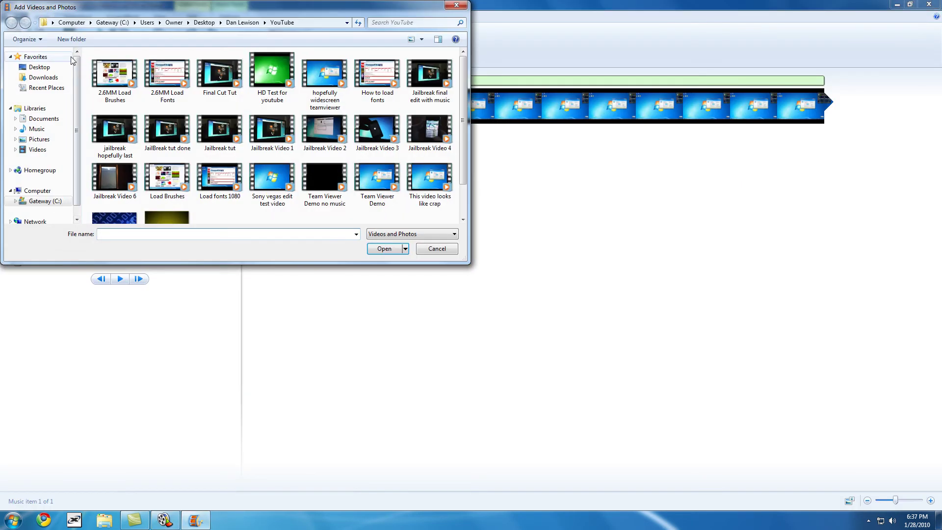
pyautogui.click(457, 5)
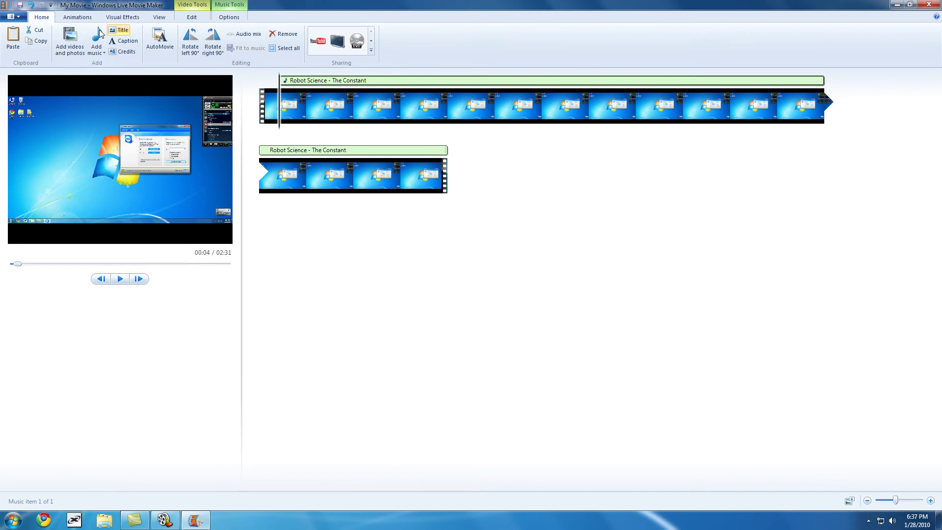
pyautogui.click(14, 17)
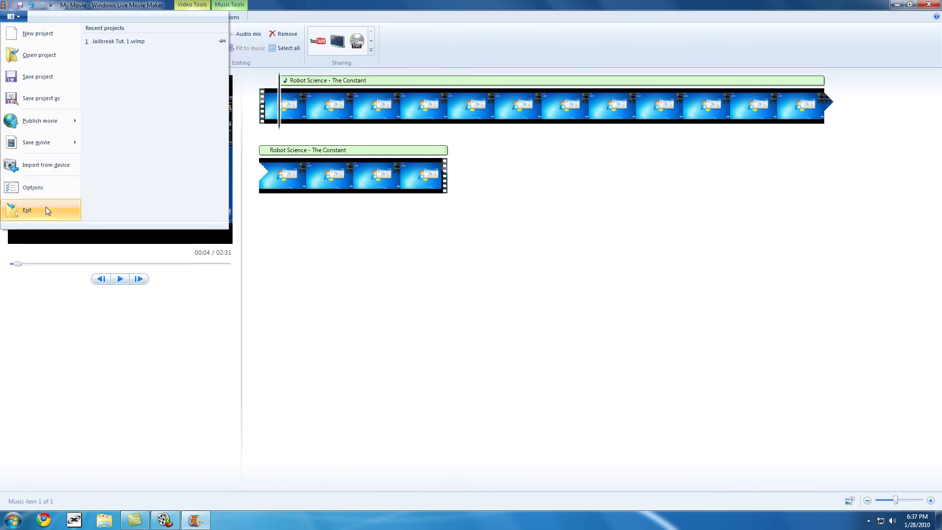
pyautogui.click(42, 187)
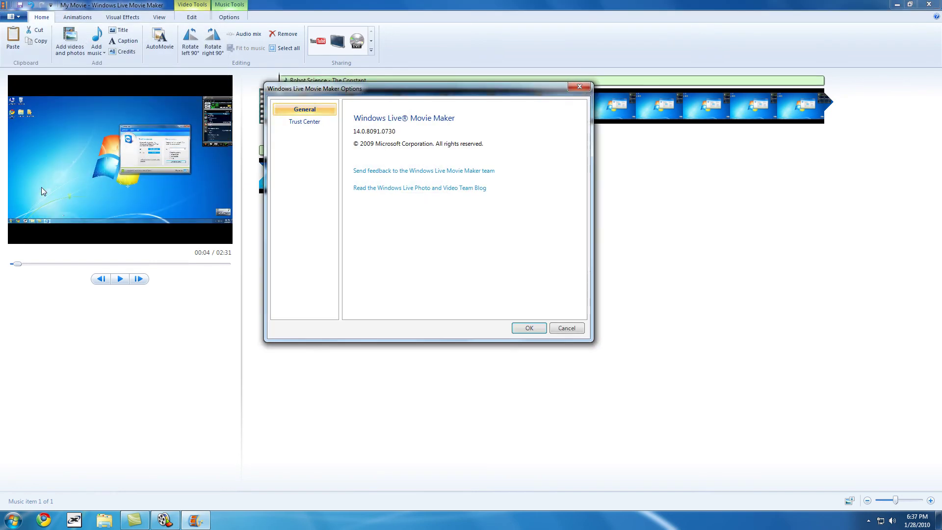
# Step: Review the Trust Center and General options, close them, and switch to classic Movie Maker
pyautogui.click(300, 122)
pyautogui.click(300, 111)
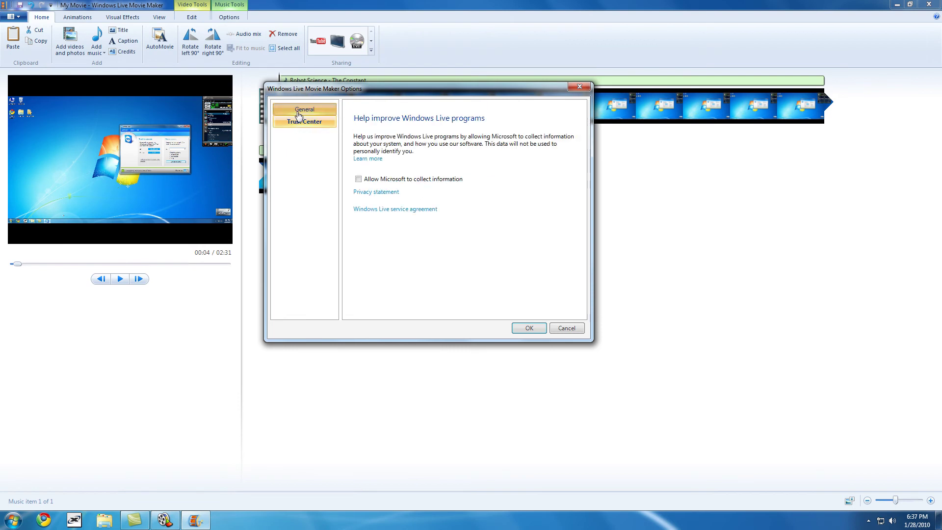
pyautogui.click(580, 87)
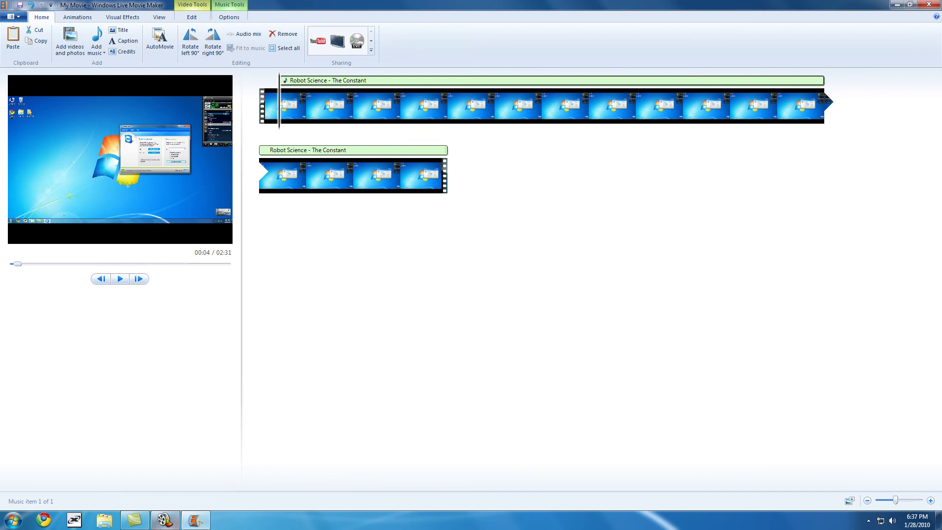
pyautogui.moveTo(165, 519)
pyautogui.click(165, 501)
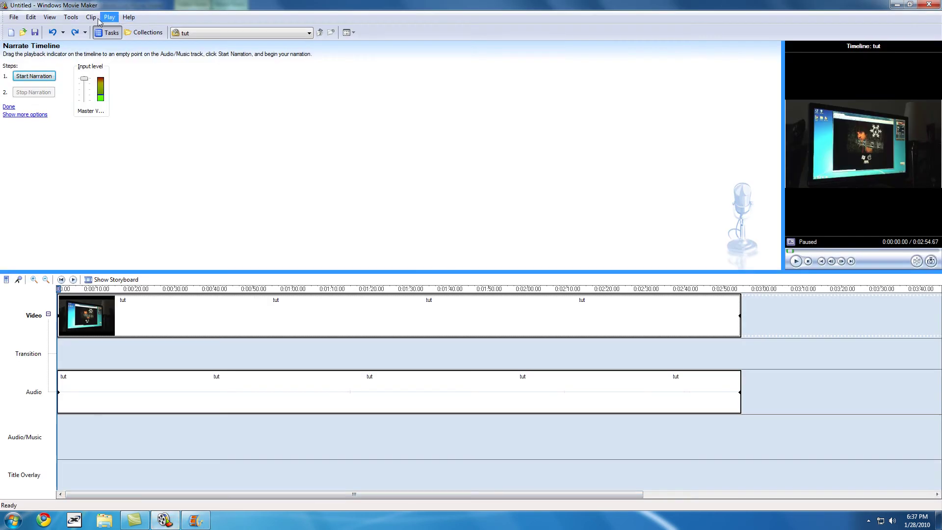
# Step: Check NTSC format and 16:9 aspect ratio in classic Movie Maker's Advanced options, then bring Chrome forward
pyautogui.click(72, 17)
pyautogui.click(123, 145)
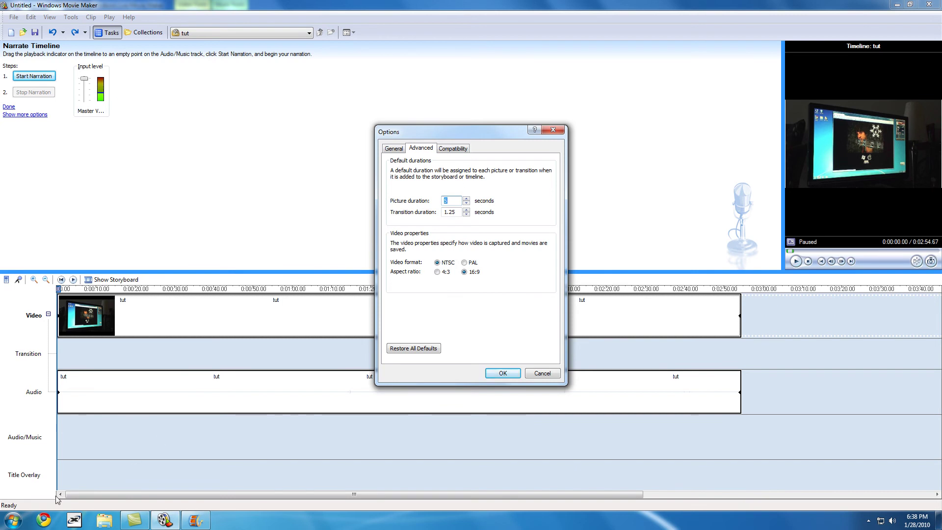
pyautogui.click(43, 520)
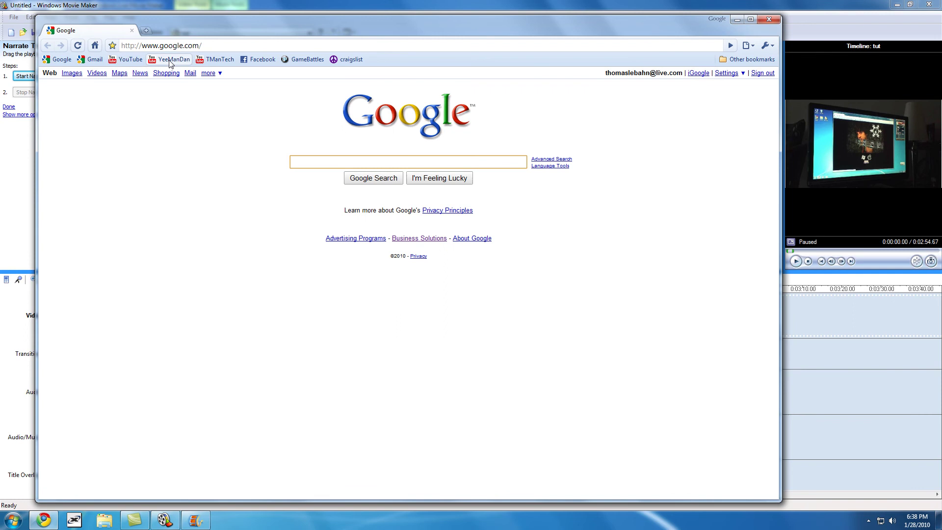
# Step: Open the creator's YouTube channel and play the 'Photoshop - How to Load Fonts' video
pyautogui.click(214, 59)
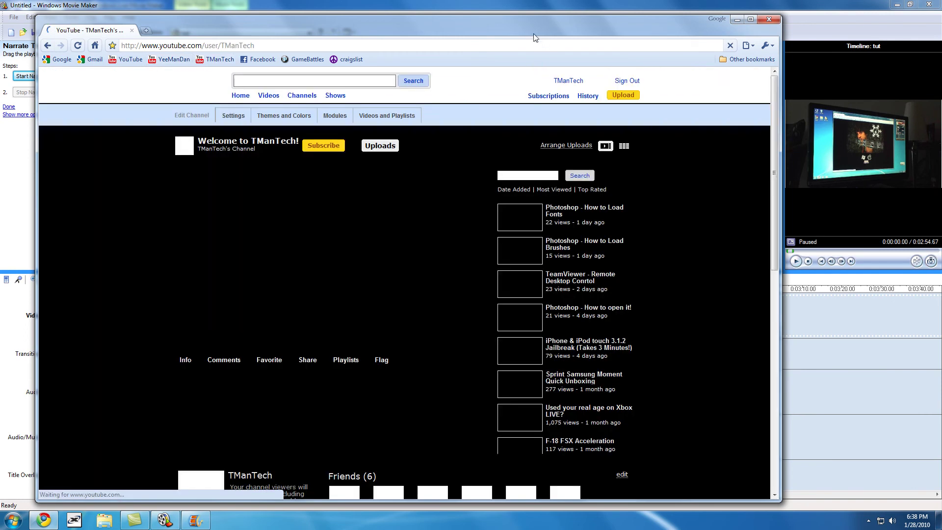
pyautogui.moveTo(531, 29); pyautogui.dragTo(526, 20)
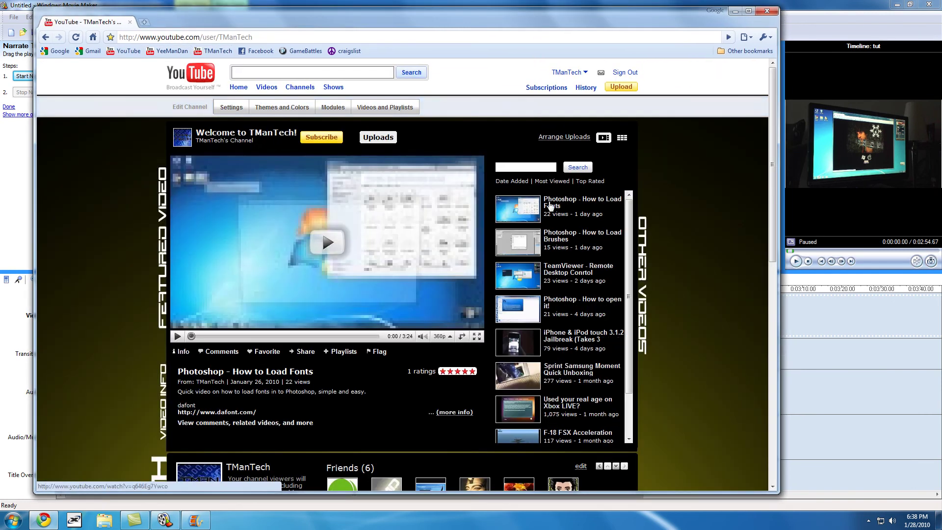
pyautogui.click(552, 206)
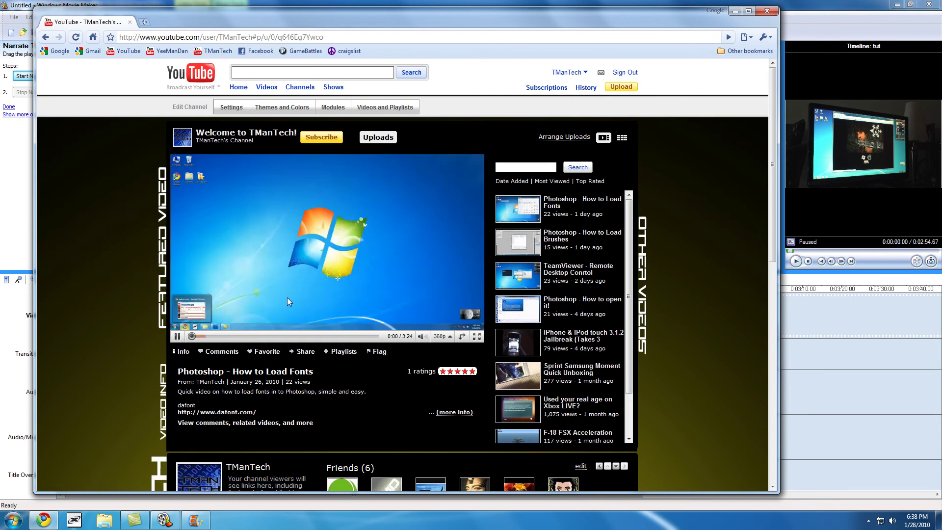
# Step: Open the featured video's own watch page and enlarge the player to wide size
pyautogui.click(296, 373)
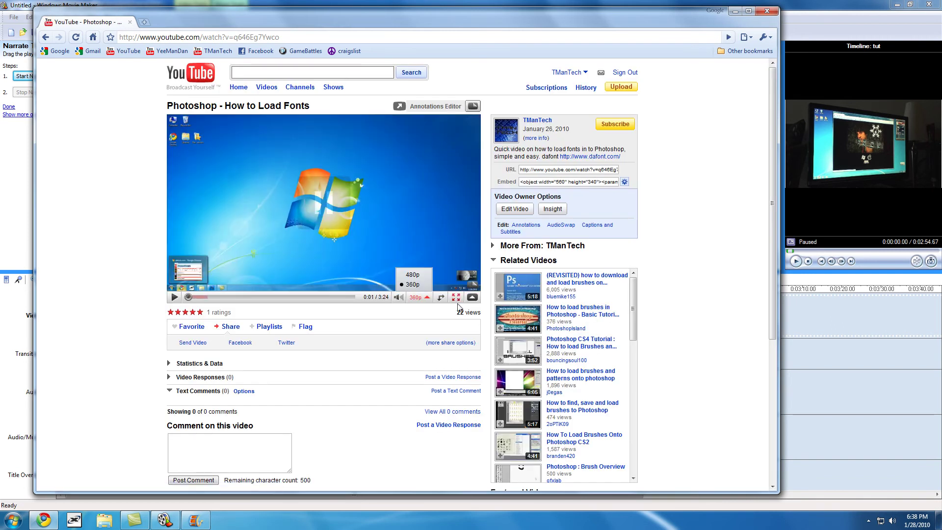
pyautogui.click(441, 298)
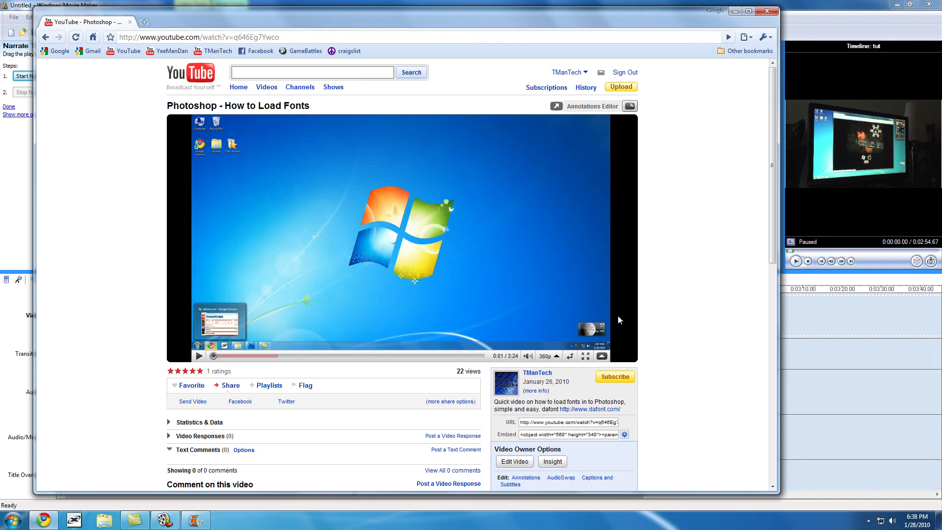
pyautogui.scroll(-8, 669, 287)
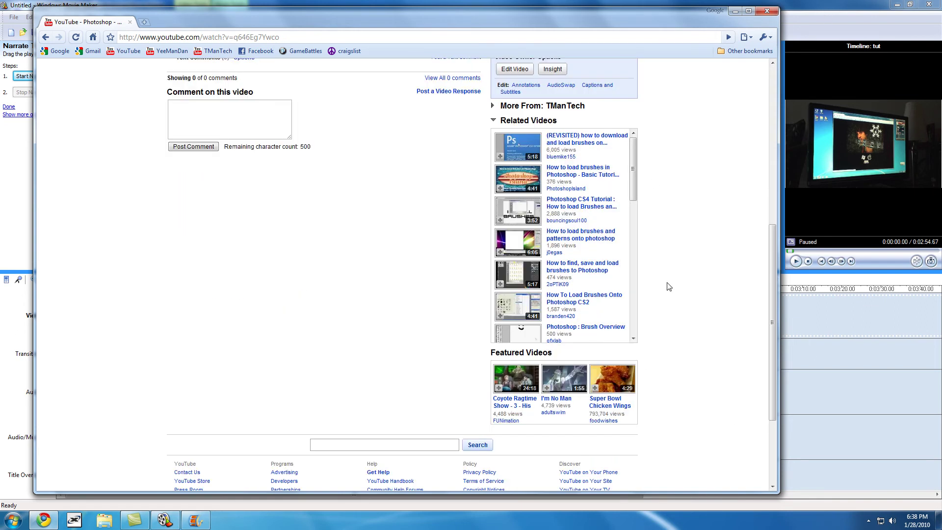
pyautogui.scroll(8, 669, 287)
# Step: Go to the uploader's channel and load the iPhone Jailbreak video into the featured player
pyautogui.click(509, 232)
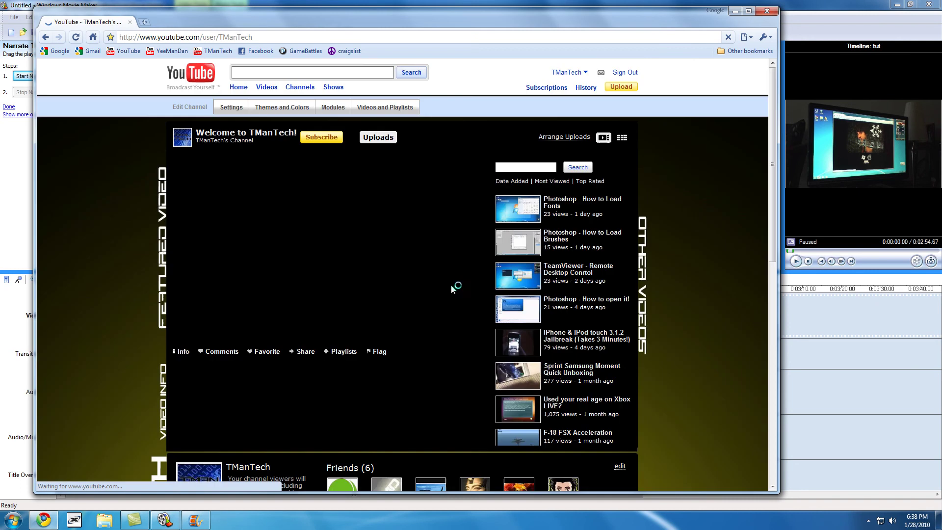
pyautogui.scroll(-5, 577, 238)
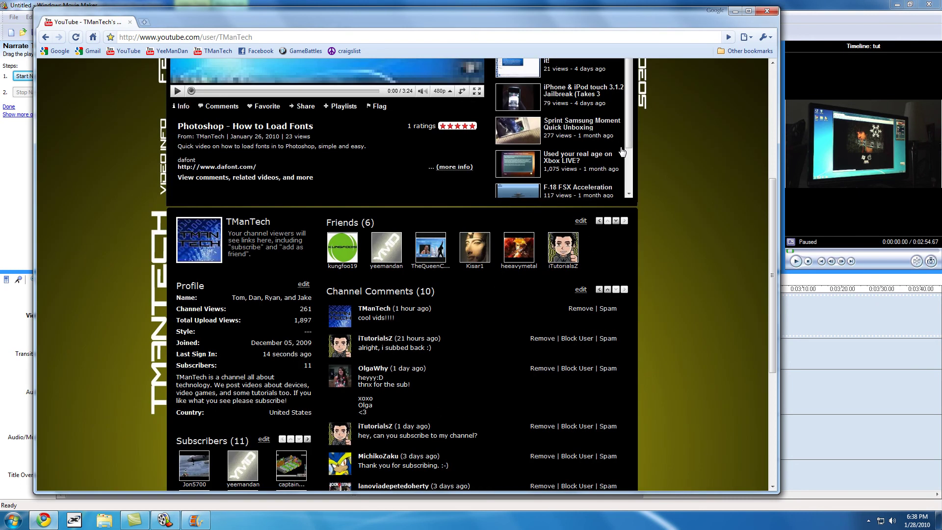
pyautogui.scroll(-1, 626, 123)
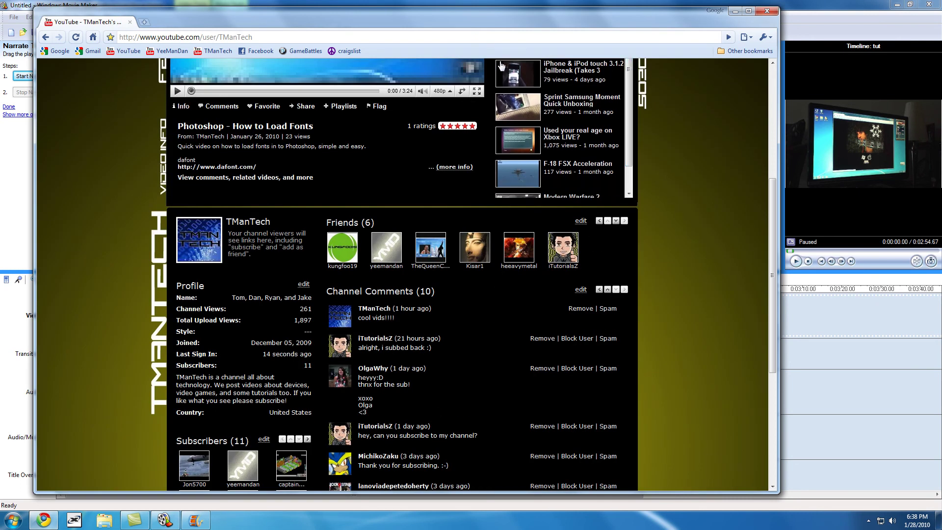
pyautogui.click(511, 79)
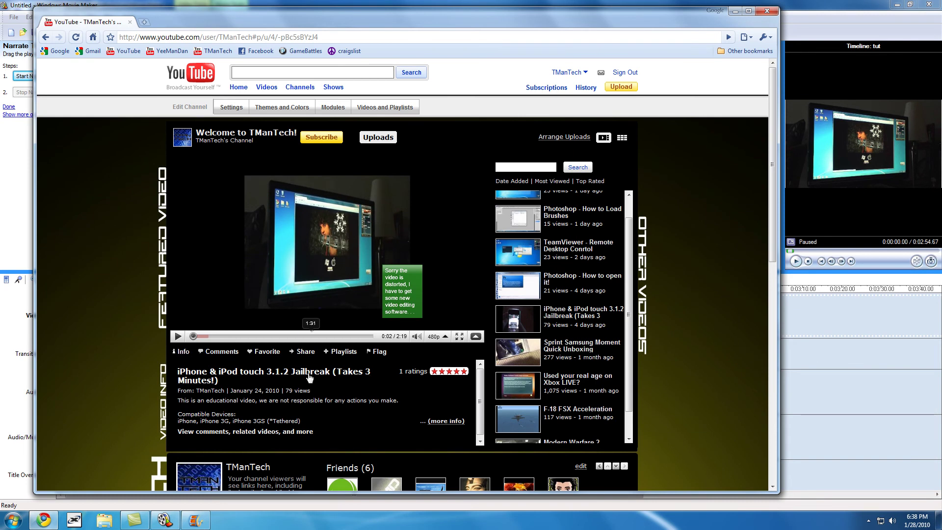
# Step: Open the jailbreak video's watch page, pause it near the start, and switch the player to normal size and back to wide
pyautogui.click(310, 373)
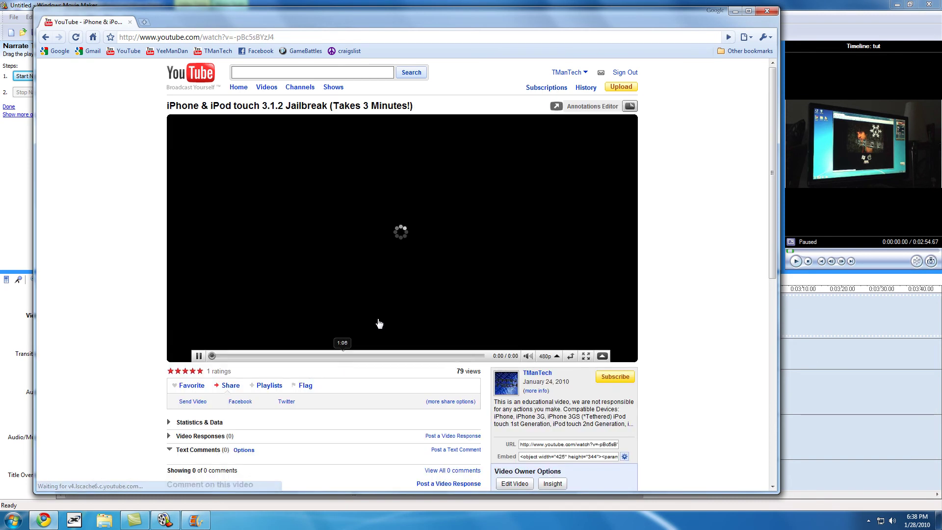
pyautogui.click(393, 283)
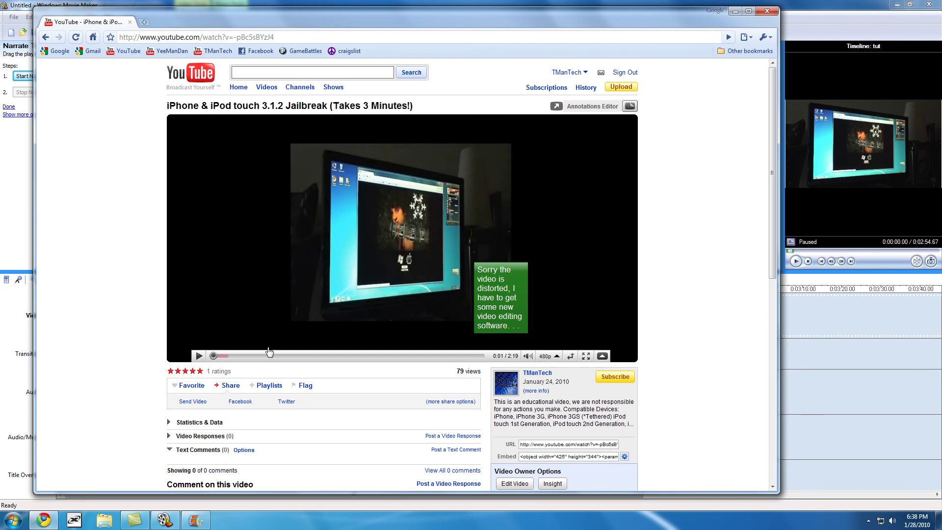
pyautogui.click(569, 357)
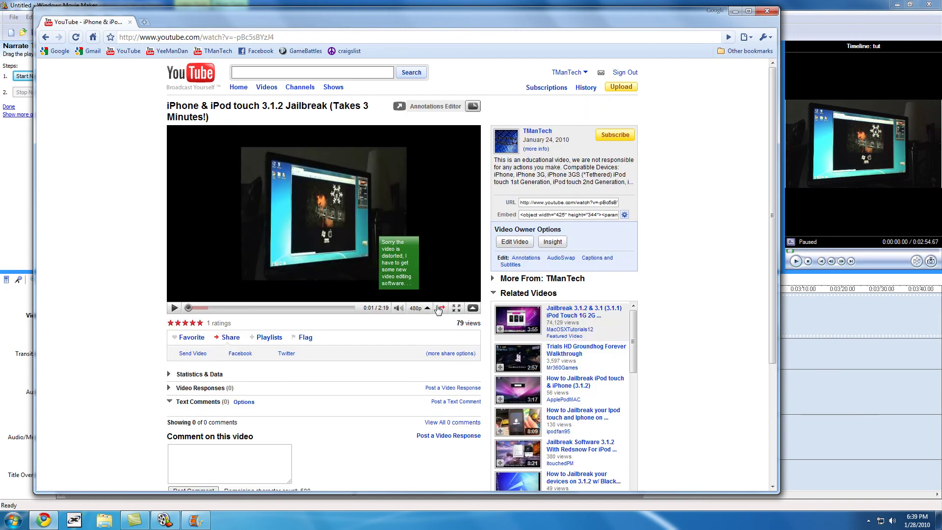
pyautogui.click(441, 307)
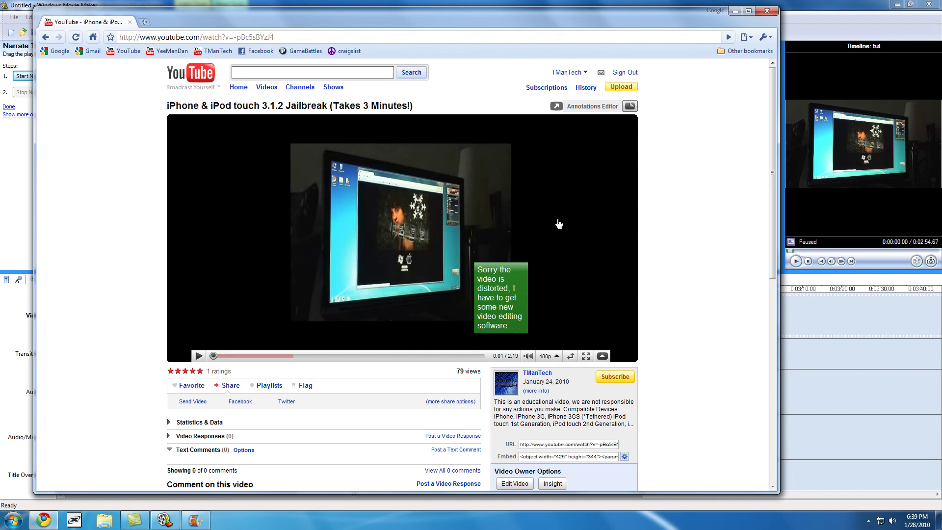
# Step: Back in classic Movie Maker, review the Options dialog's Compatibility and General tabs, then close it
pyautogui.click(735, 10)
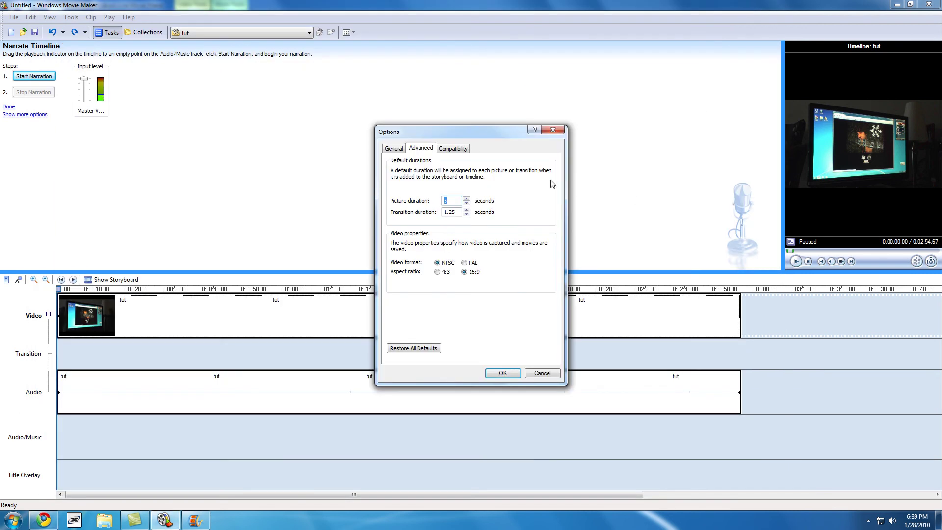
pyautogui.click(451, 149)
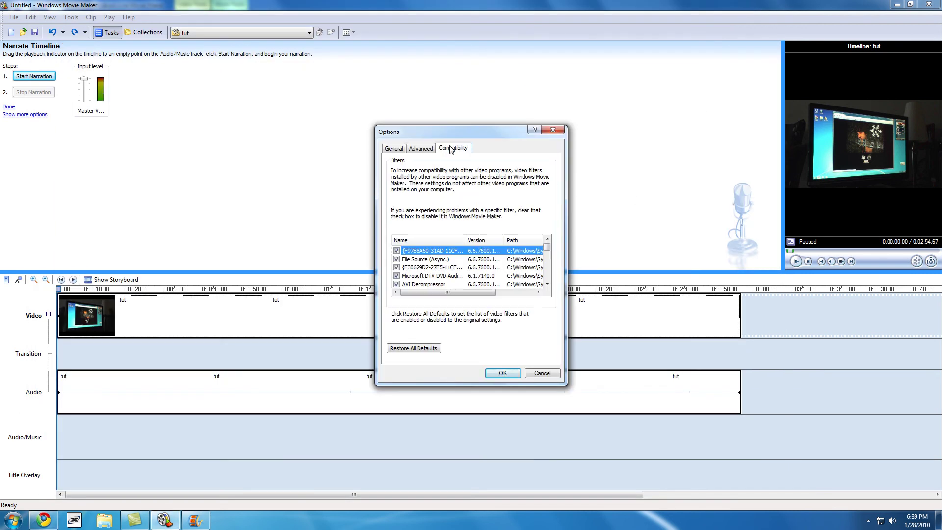
pyautogui.moveTo(548, 251)
pyautogui.mouseDown()
pyautogui.moveTo(546, 278)
pyautogui.moveTo(547, 248)
pyautogui.mouseUp()
pyautogui.click(537, 251)
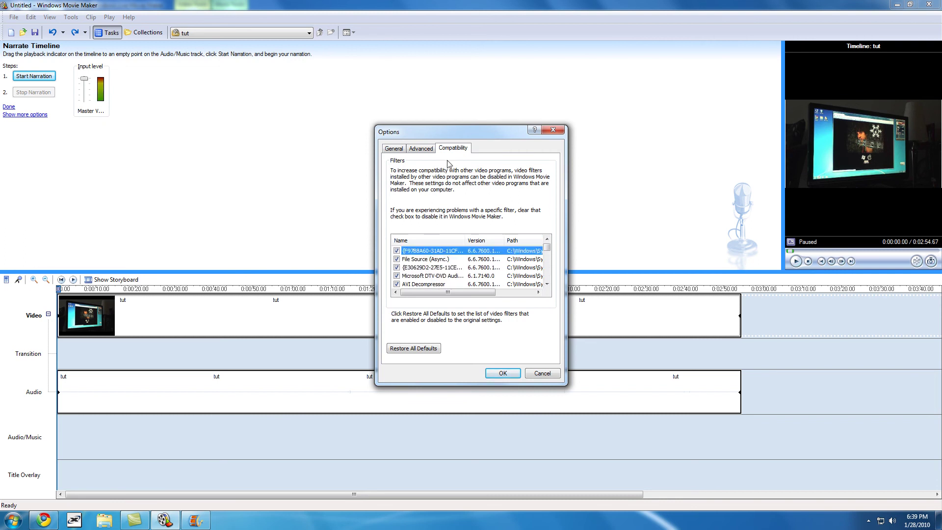
pyautogui.click(393, 148)
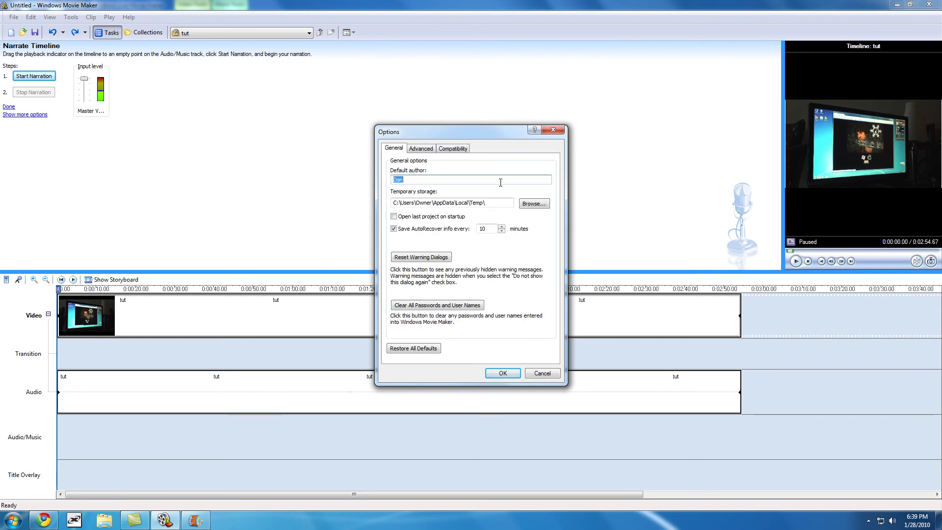
pyautogui.click(553, 129)
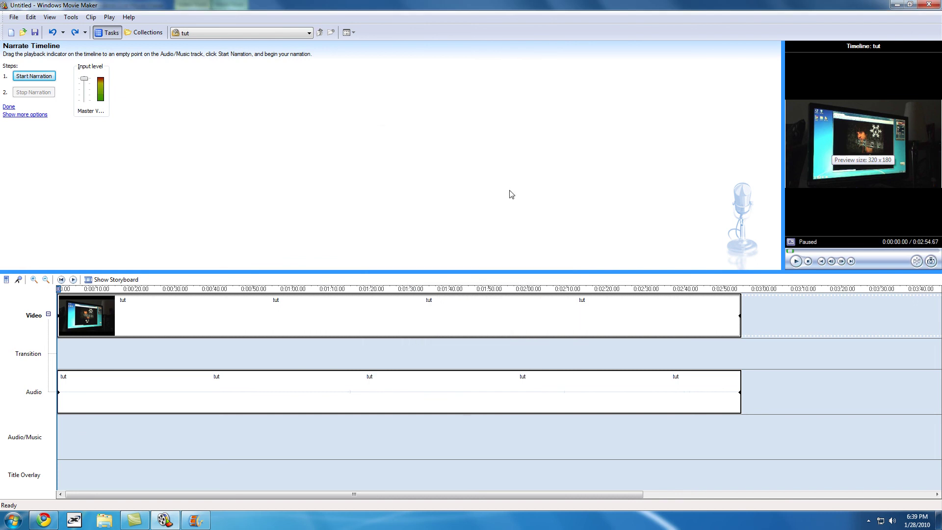
# Step: View Windows Live Movie Maker's options, close them, and restore its window from full screen
pyautogui.click(195, 520)
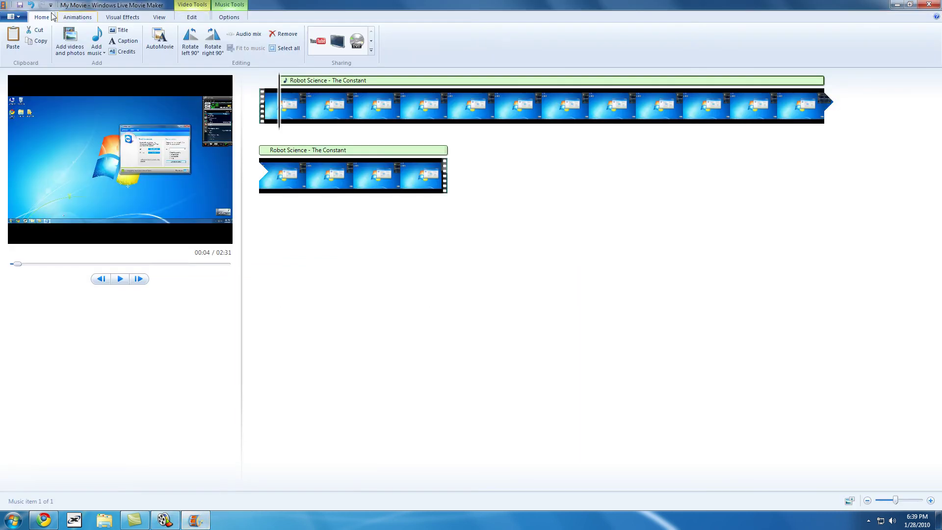
pyautogui.click(17, 19)
pyautogui.click(24, 186)
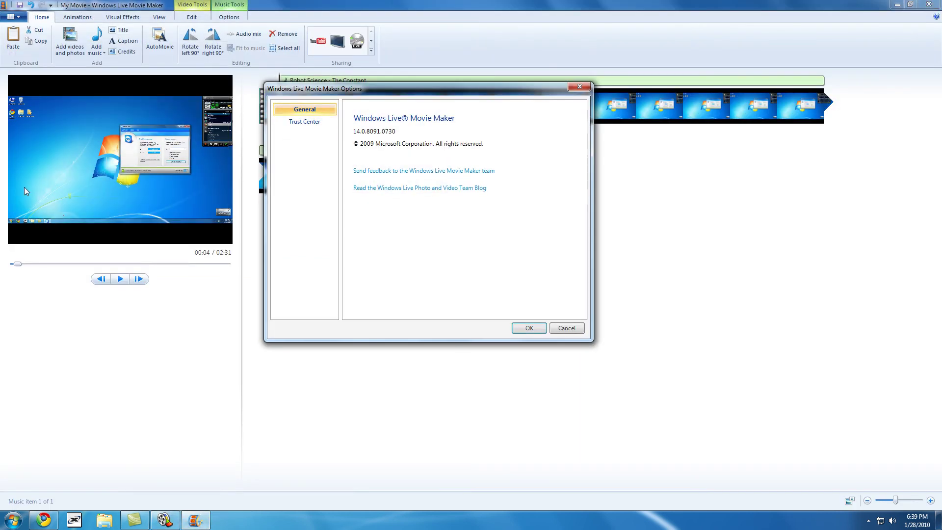
pyautogui.click(580, 86)
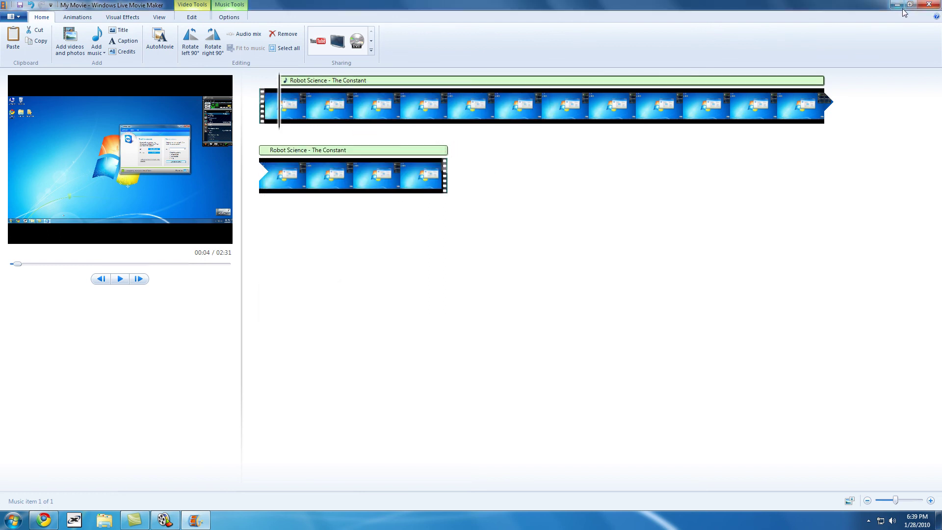
pyautogui.doubleClick(849, 5)
# Step: Restore and reposition both Movie Maker windows, tiling them with Win+Right
pyautogui.moveTo(530, 59); pyautogui.dragTo(849, 91)
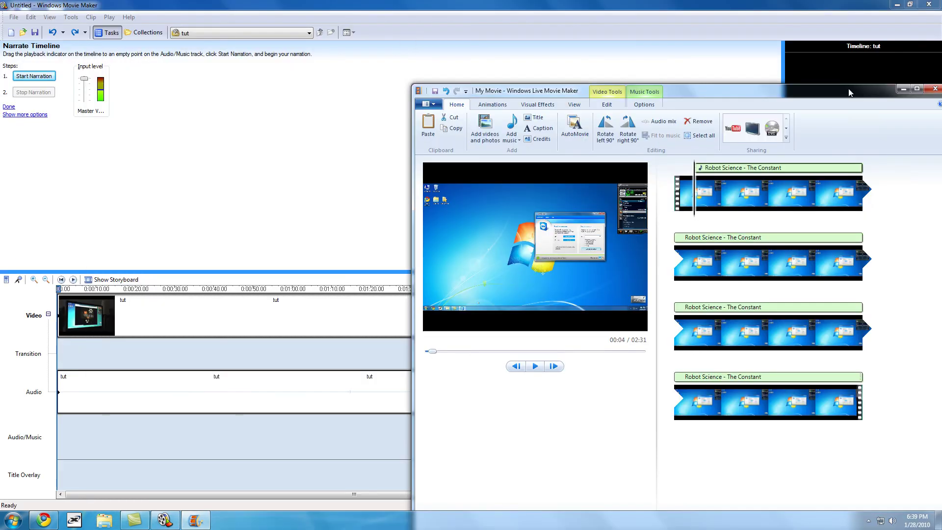
pyautogui.doubleClick(801, 7)
pyautogui.moveTo(837, 9); pyautogui.dragTo(1, 150)
pyautogui.press('super+Right')
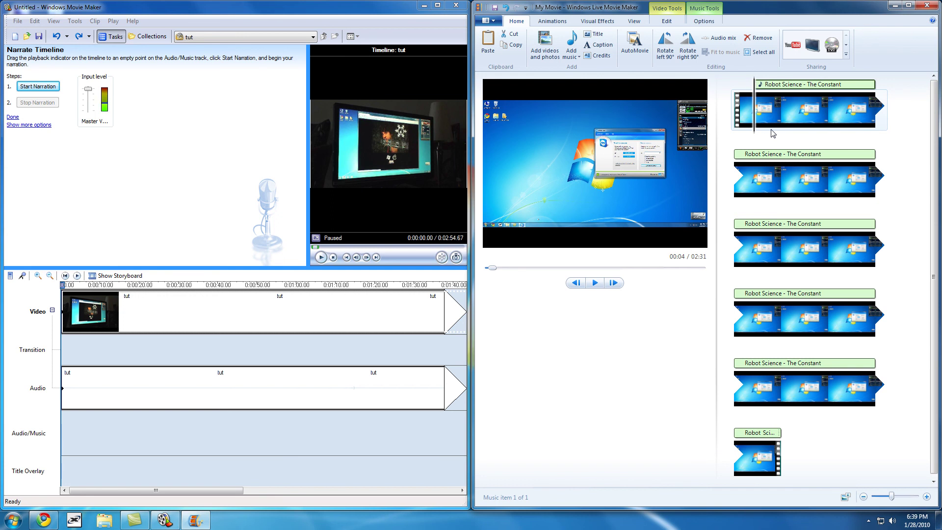
# Step: Snap Live Movie Maker to the right half and the old Movie Maker to the left half
pyautogui.moveTo(816, 8); pyautogui.dragTo(614, 56)
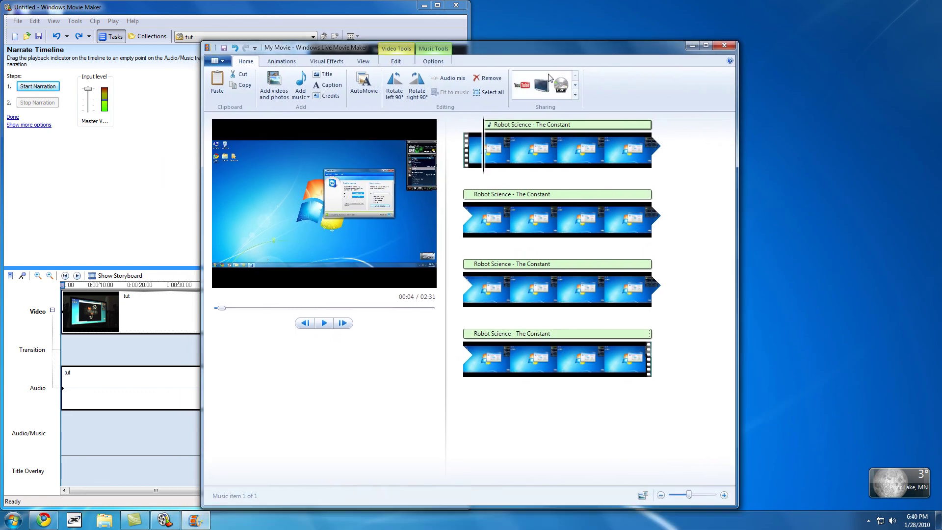
pyautogui.moveTo(584, 53); pyautogui.dragTo(941, 54)
pyautogui.moveTo(338, 3); pyautogui.dragTo(685, 107)
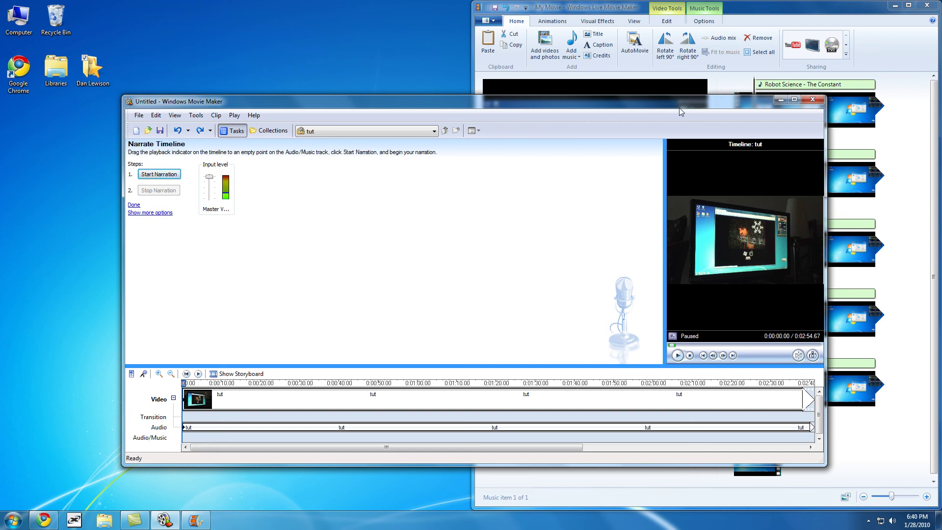
pyautogui.moveTo(686, 105); pyautogui.dragTo(2, 83)
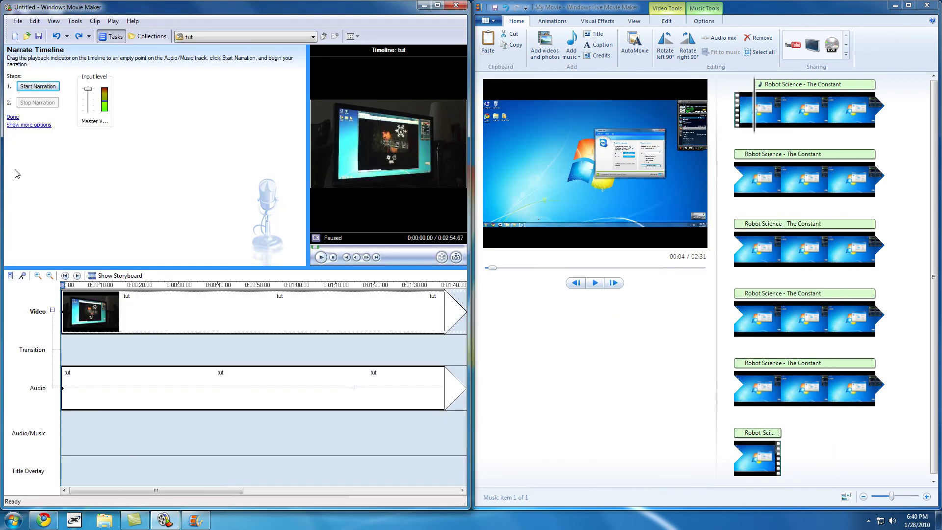